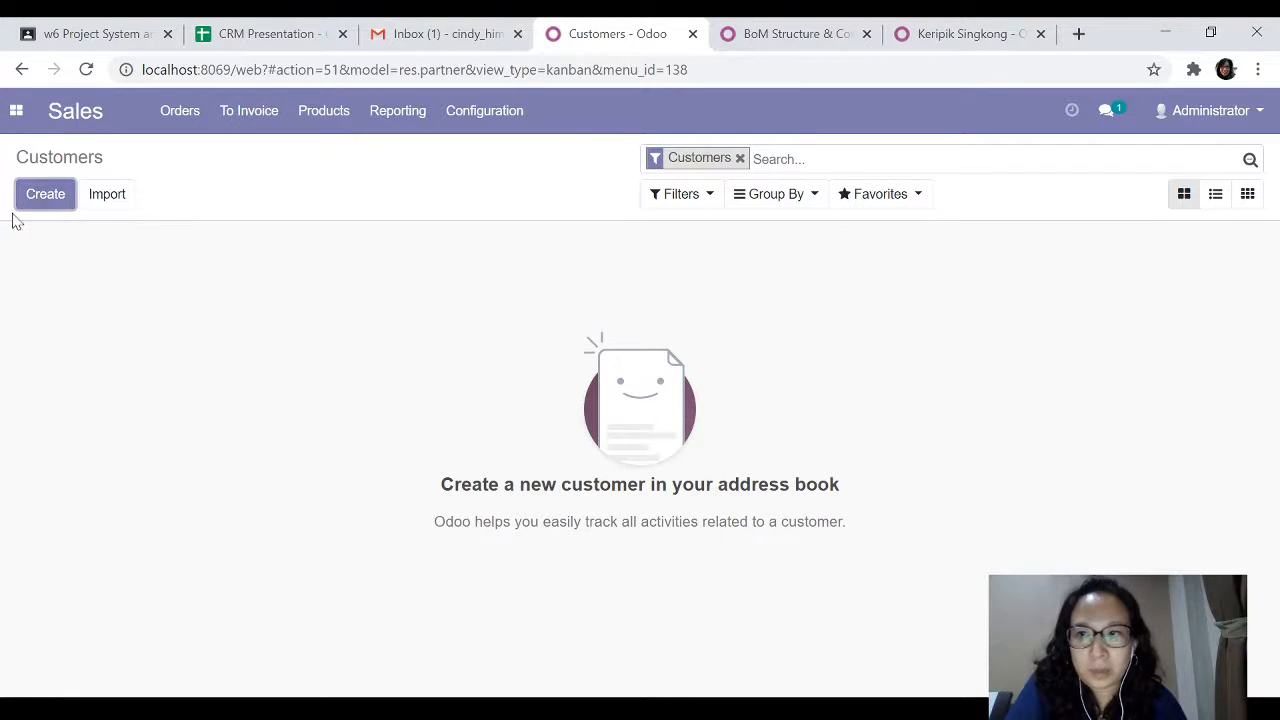
- Start a new individual customer record and enter the customer's name
{"action": "left_click", "coordinate": [24, 200]}
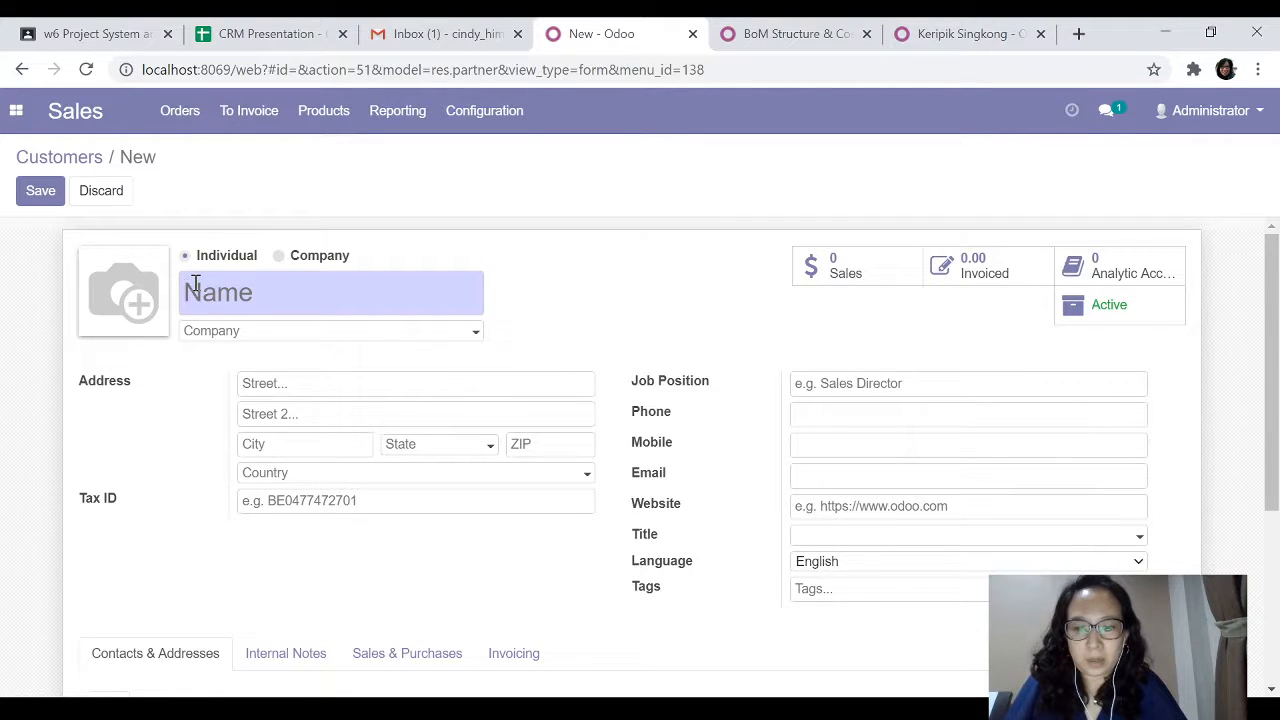
{"action": "type", "text": "Emma"}
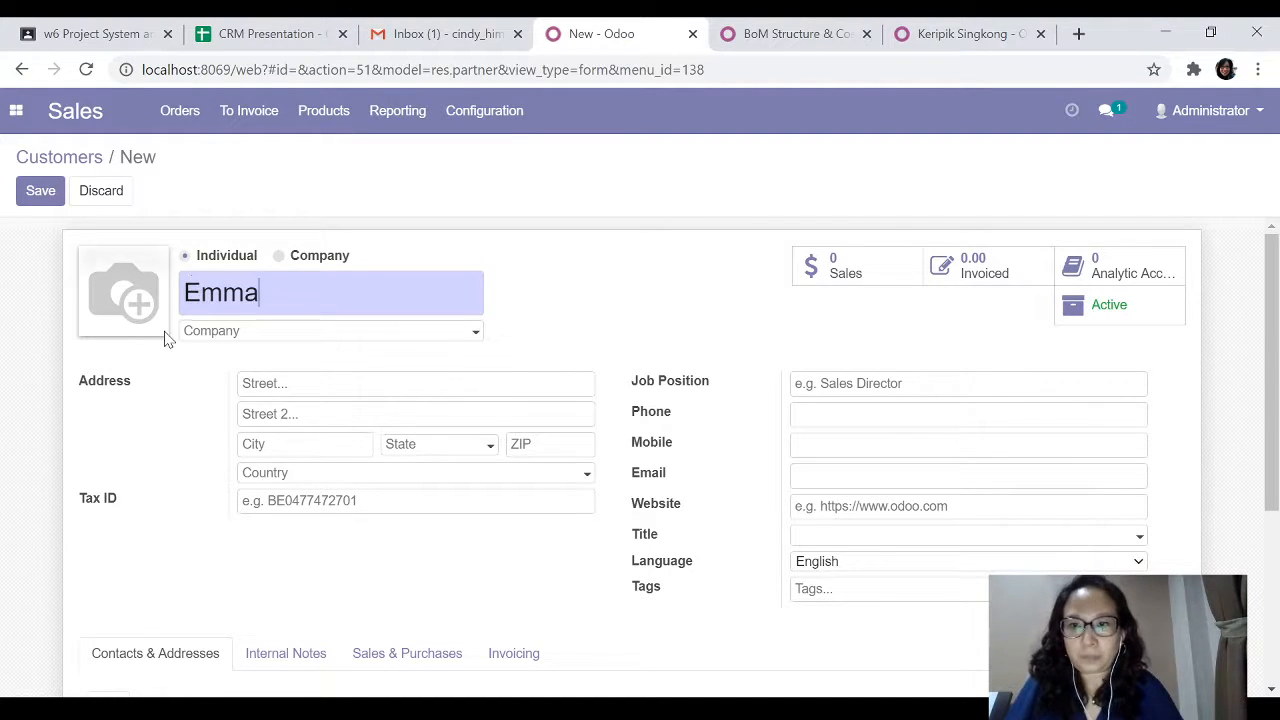
- Add a contact to the customer with the contact's name, title Miss, job position Purchasing and note "Purchasing HQ"
{"action": "scroll", "coordinate": [166, 340], "scroll_direction": "down", "scroll_amount": 3}
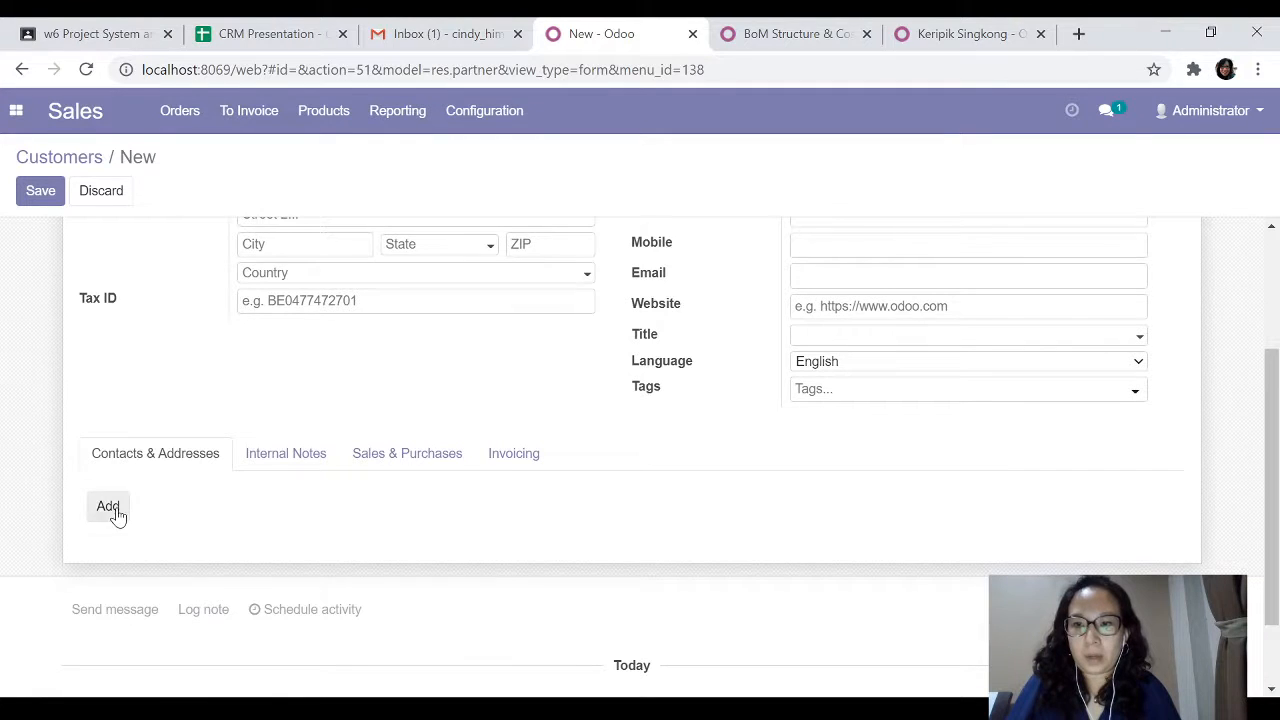
{"action": "left_click", "coordinate": [112, 510]}
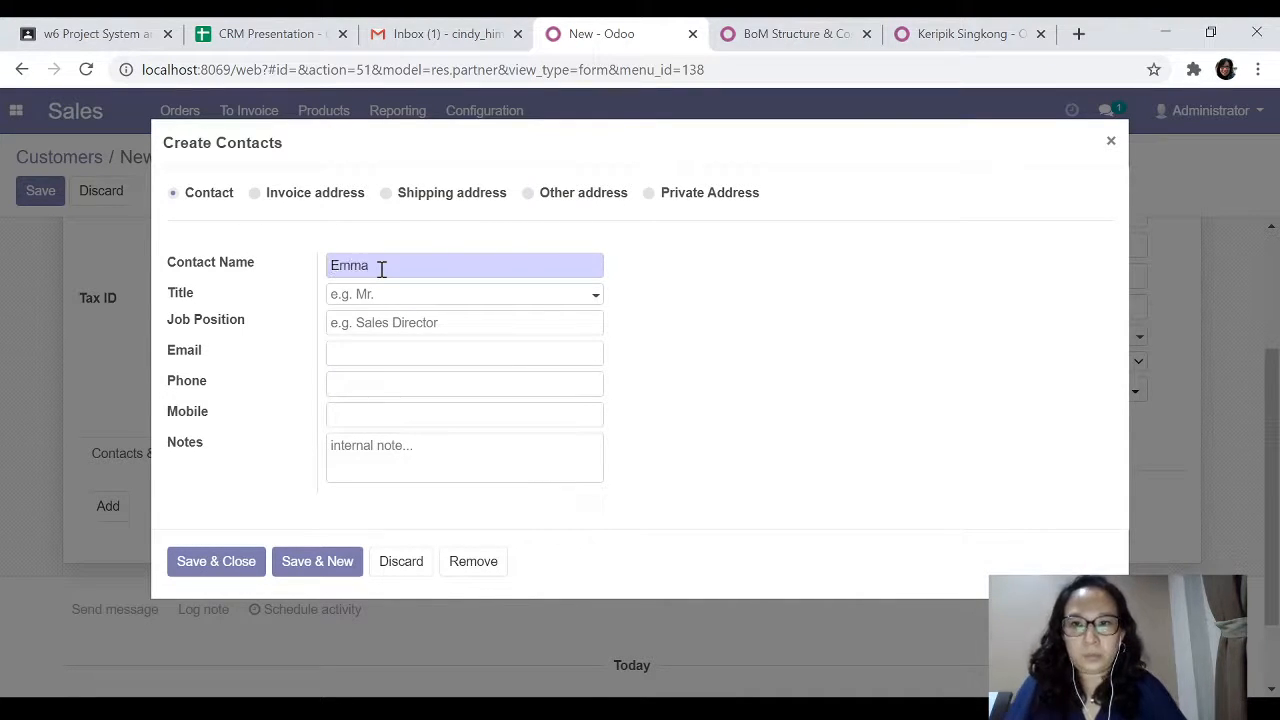
{"action": "left_click", "coordinate": [378, 291]}
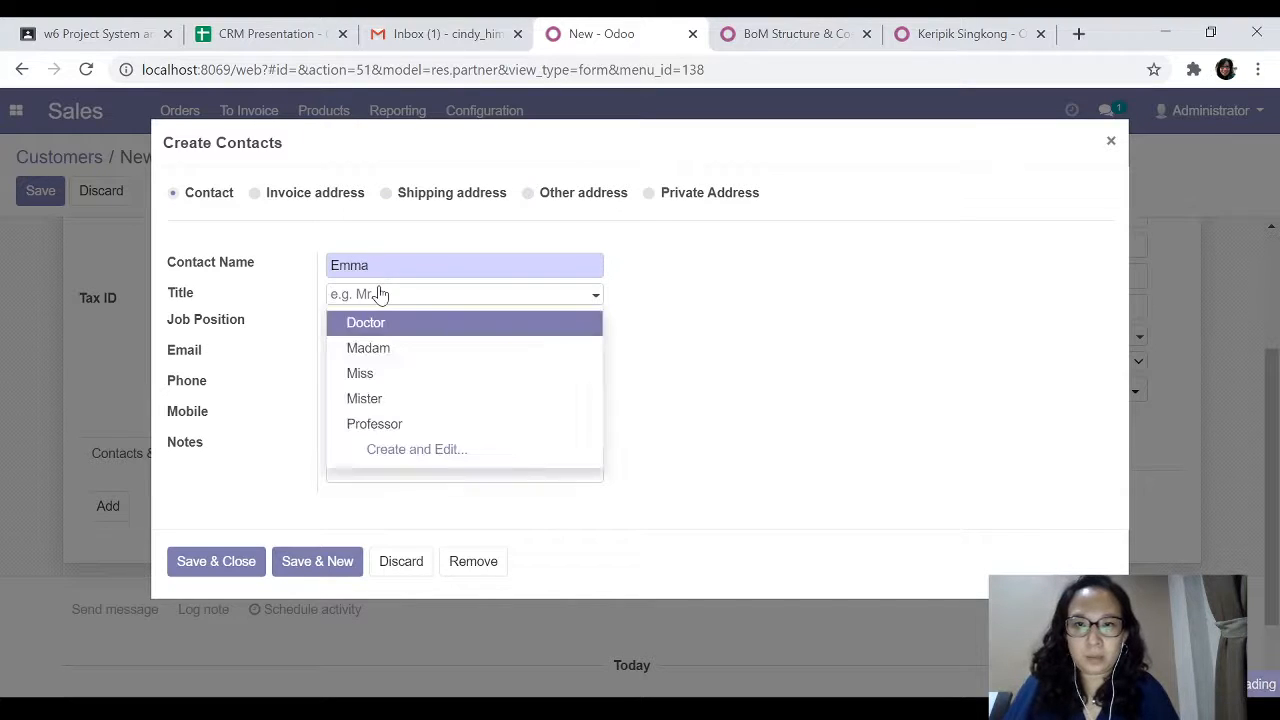
{"action": "left_click", "coordinate": [366, 373]}
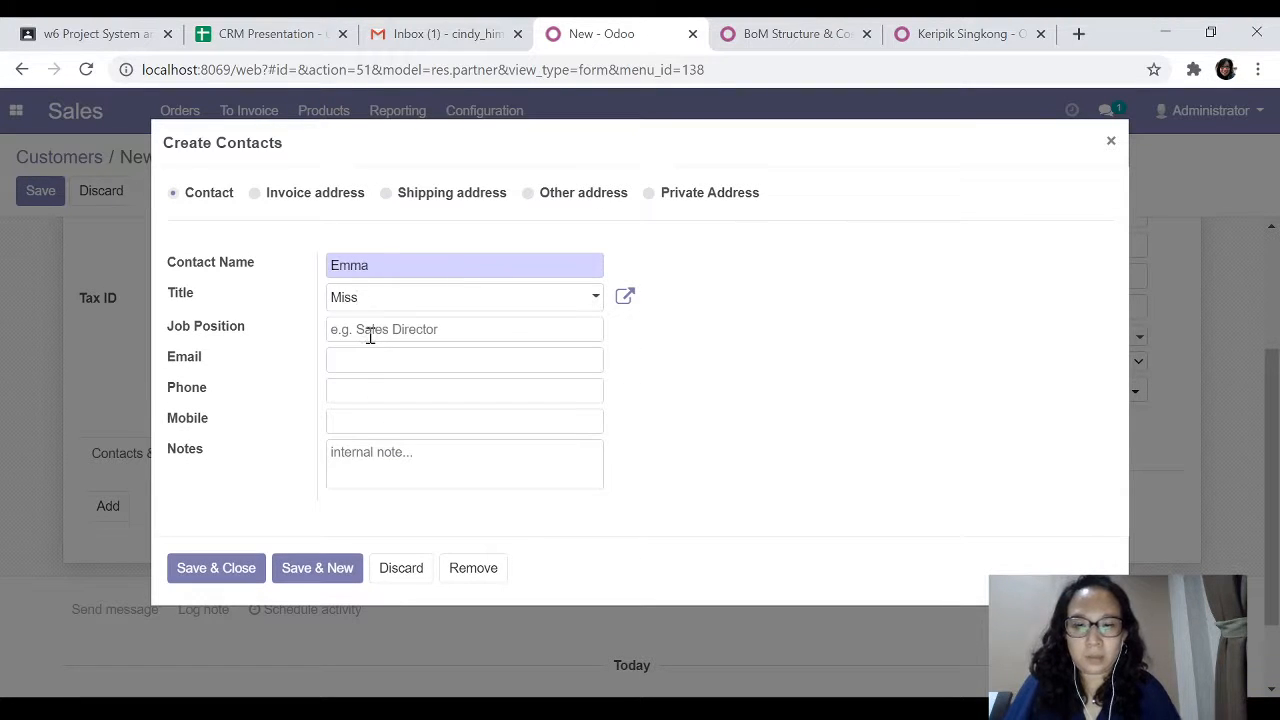
{"action": "left_click", "coordinate": [370, 336]}
{"action": "type", "text": "Sal"}
{"action": "key", "text": "BackSpace"}
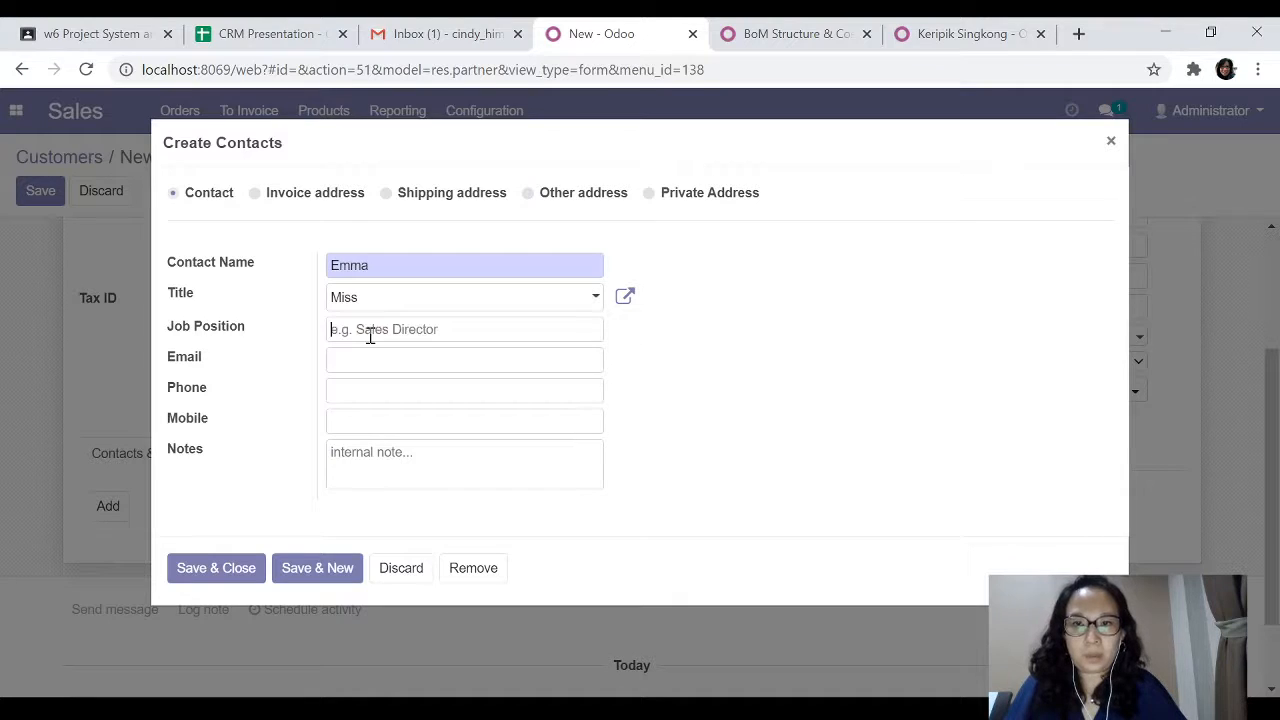
{"action": "type", "text": "Purchasing"}
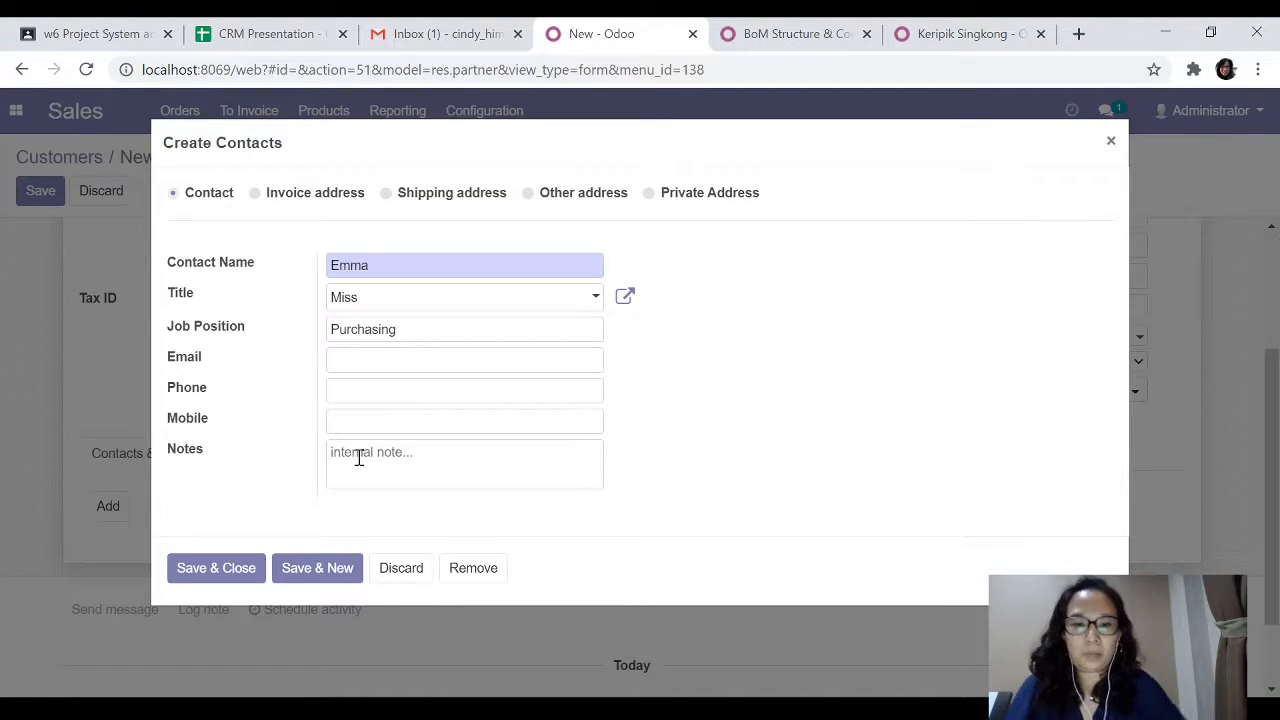
{"action": "type", "text": "Purchasing HQ"}
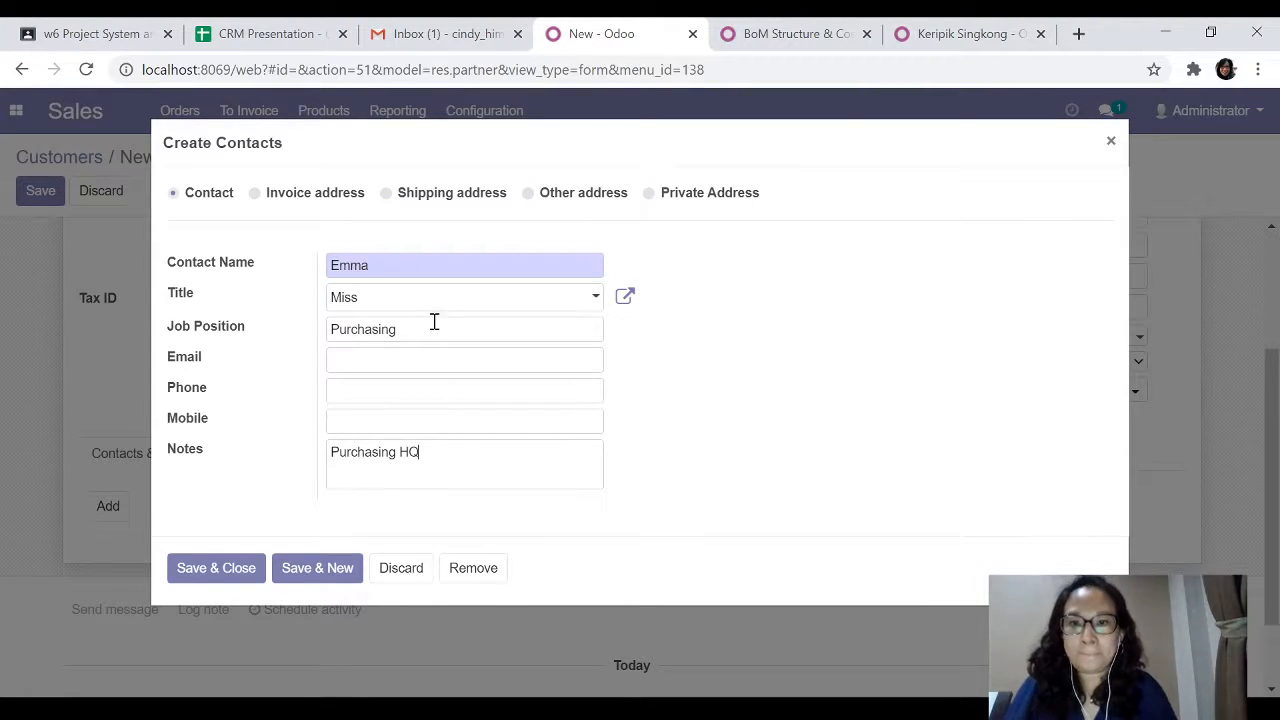
- Replace the contact's job position with the "Purchasing HQ" text copied from the notes
{"action": "left_click_drag", "start_coordinate": [421, 451], "coordinate": [311, 451]}
{"action": "key", "text": "ctrl+c"}
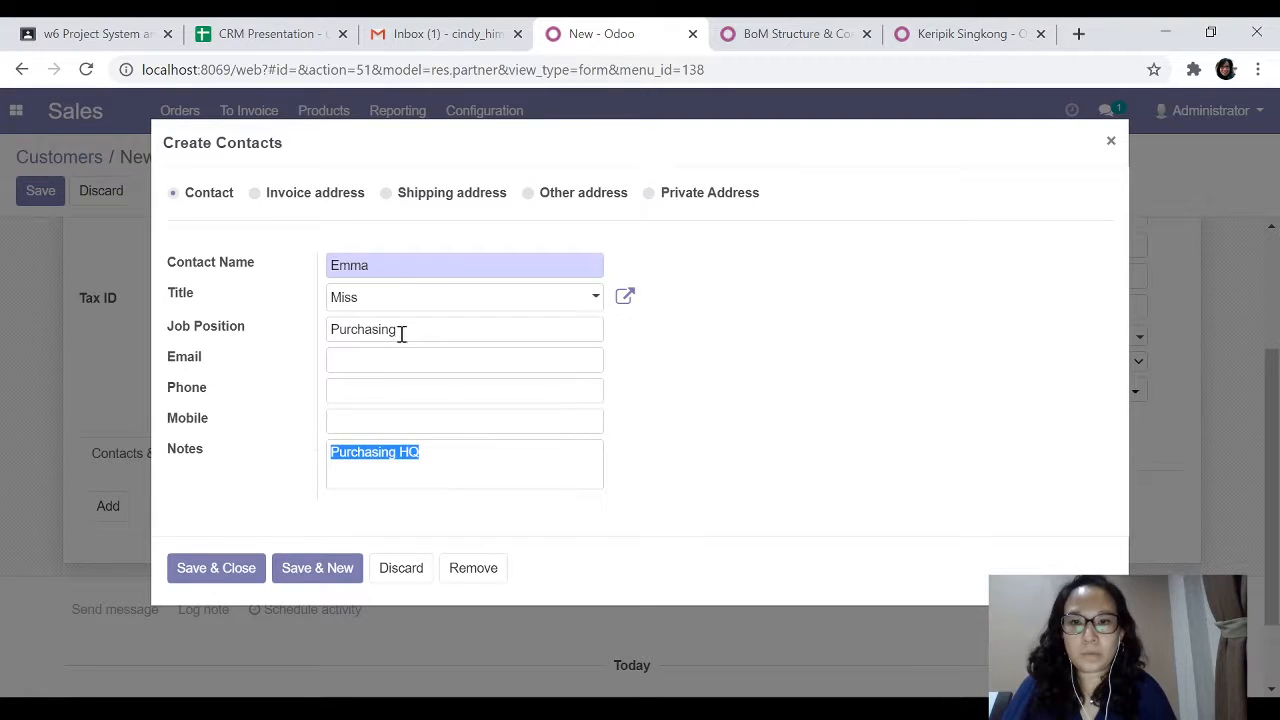
{"action": "left_click_drag", "start_coordinate": [401, 333], "coordinate": [309, 330]}
{"action": "key", "text": "ctrl+v"}
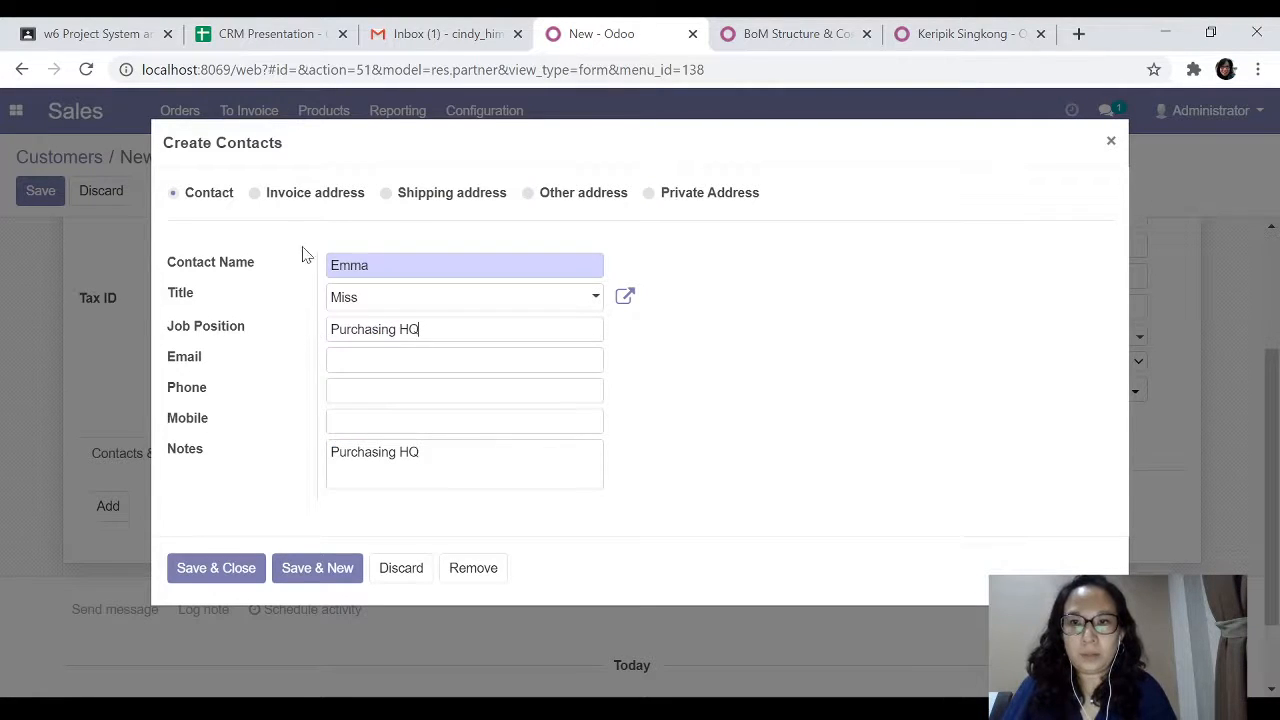
- Try to turn the same entry into an invoice address with a different contact name and the note "Finance HQ"
{"action": "mouse_move", "coordinate": [262, 198]}
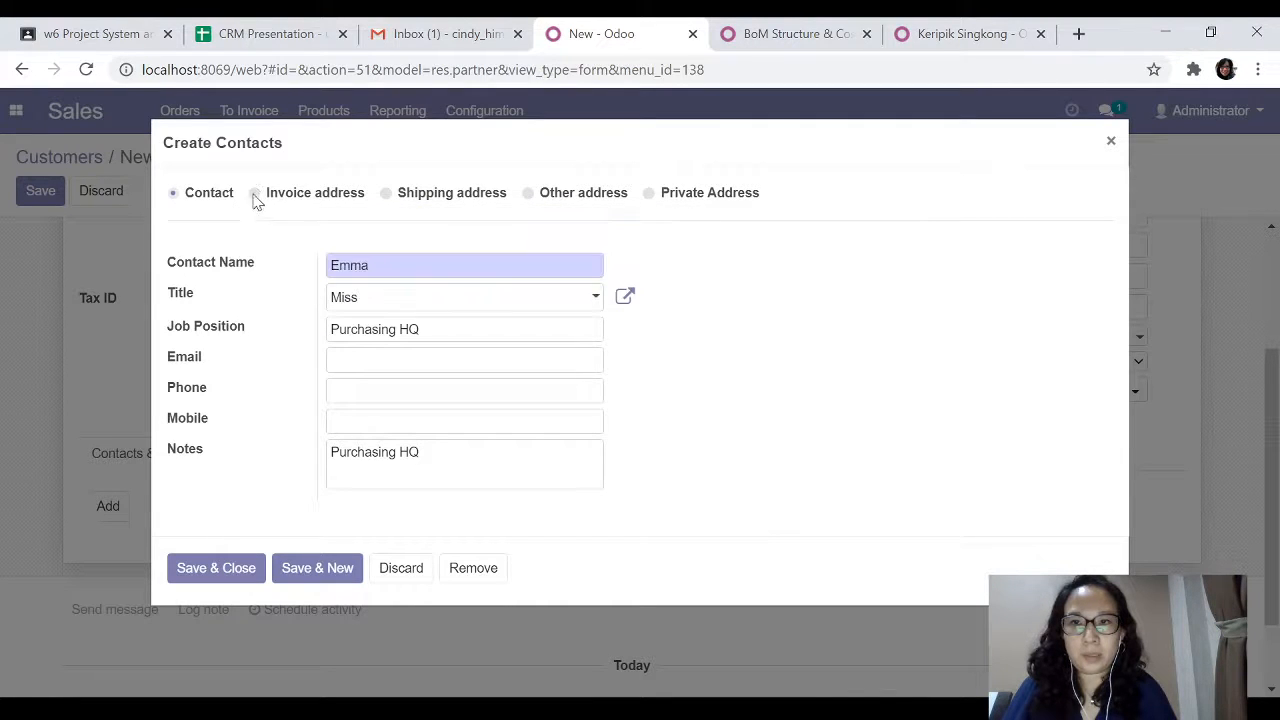
{"action": "left_click", "coordinate": [255, 193]}
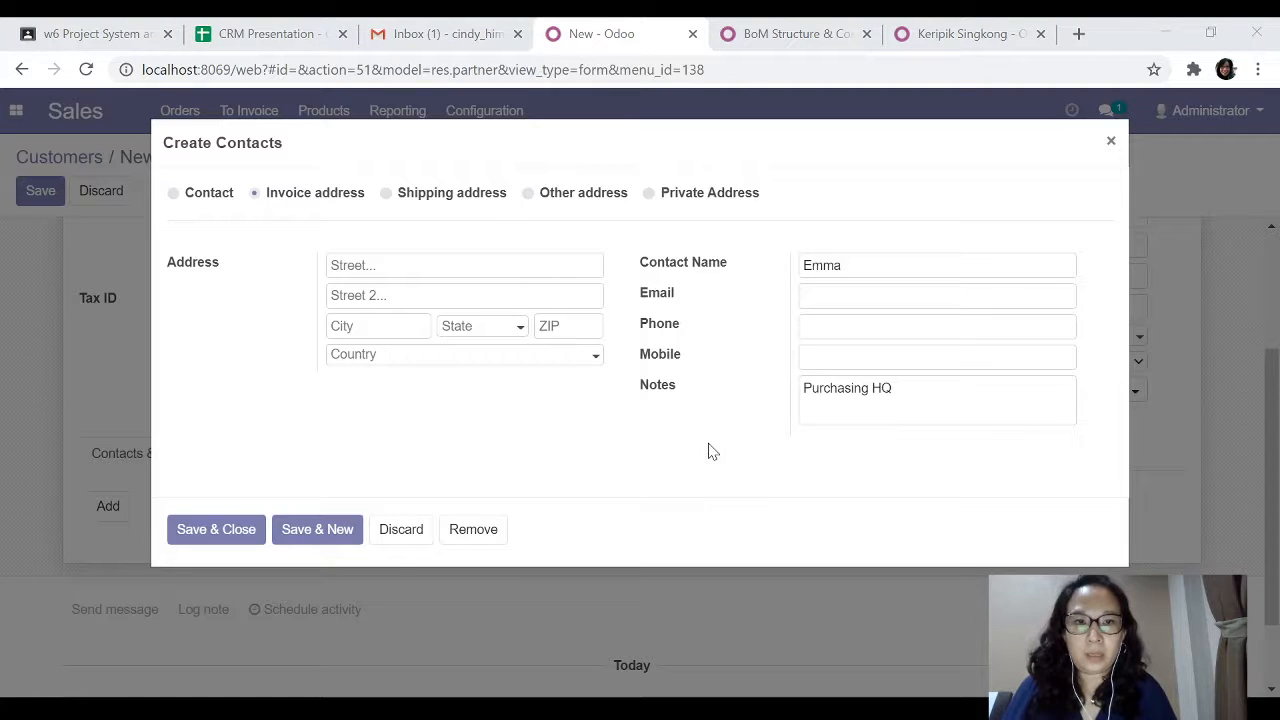
{"action": "left_click_drag", "start_coordinate": [854, 265], "coordinate": [770, 261]}
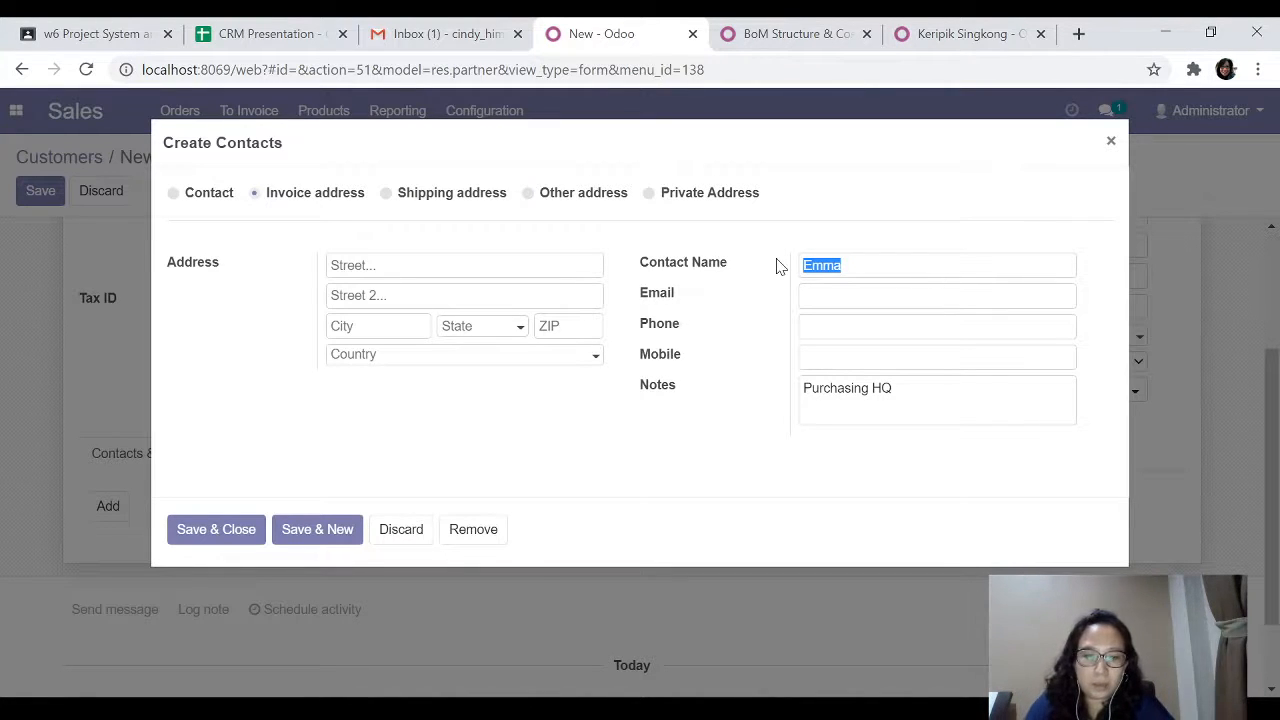
{"action": "type", "text": "William"}
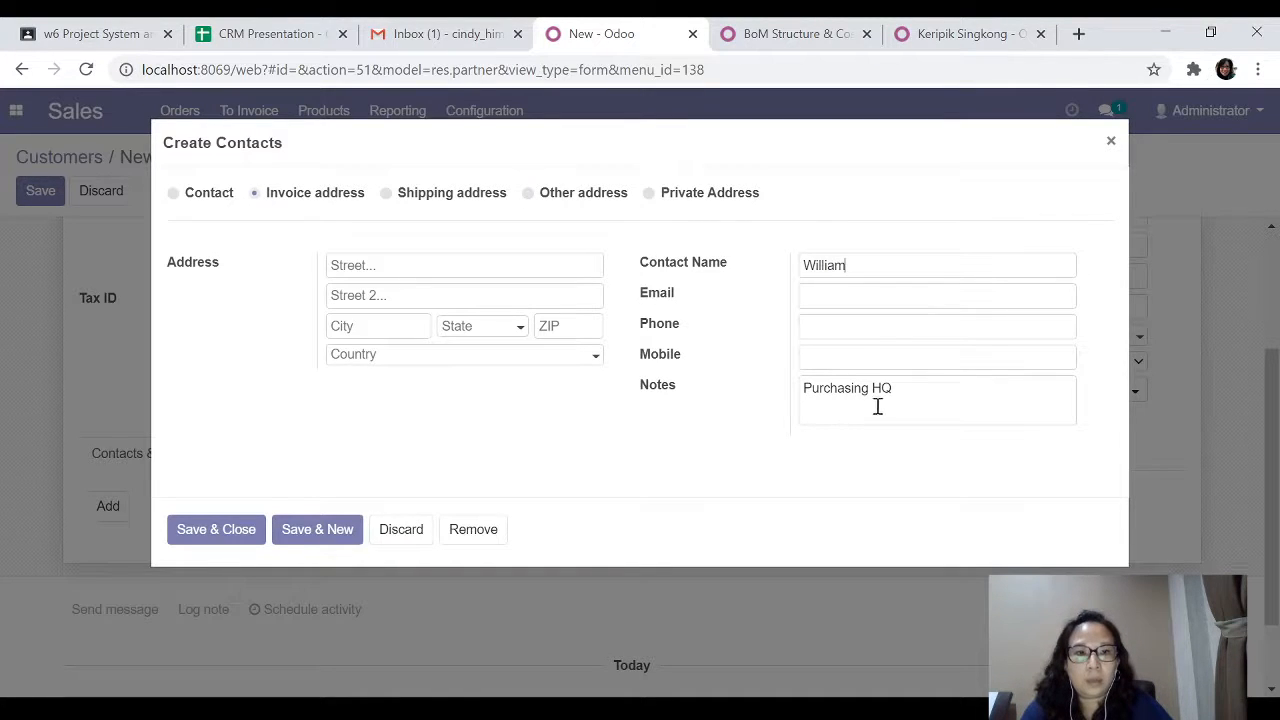
{"action": "left_click_drag", "start_coordinate": [867, 388], "coordinate": [760, 400]}
{"action": "key", "text": "BackSpace"}
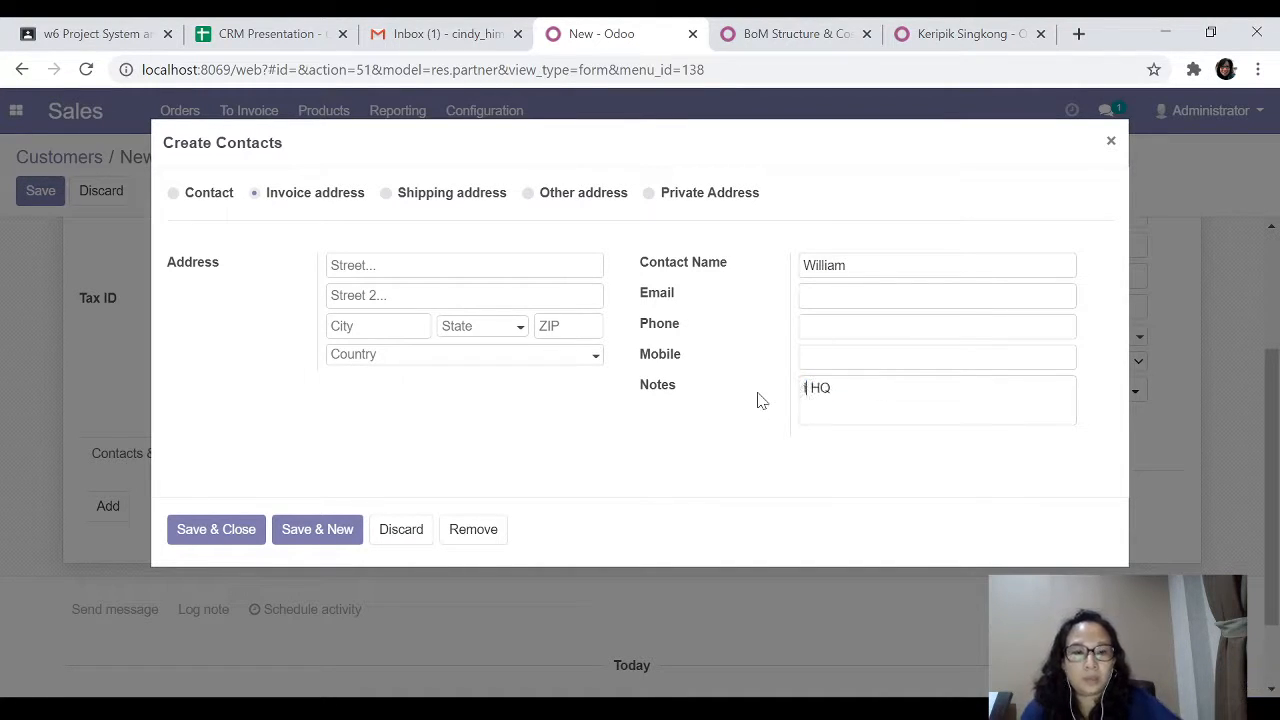
{"action": "type", "text": "Inv"}
{"action": "key", "text": "BackSpace"}
{"action": "key", "text": "BackSpace"}
{"action": "key", "text": "BackSpace"}
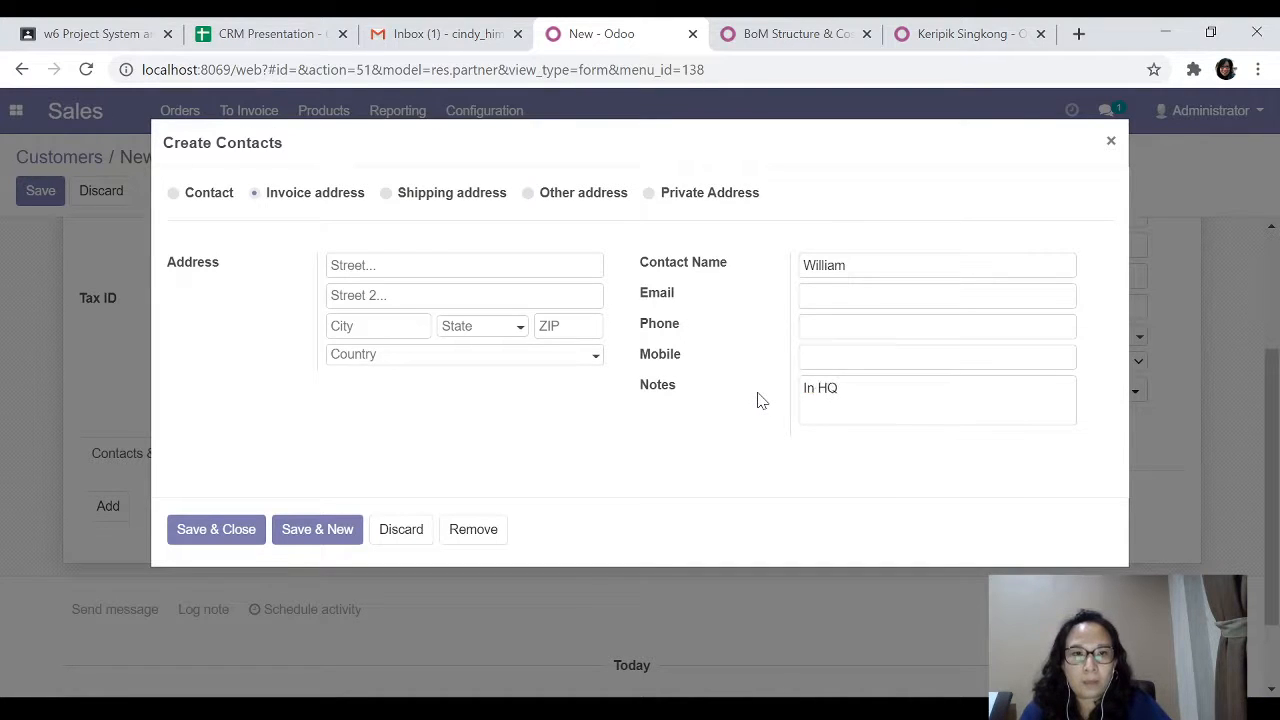
{"action": "type", "text": "Finance"}
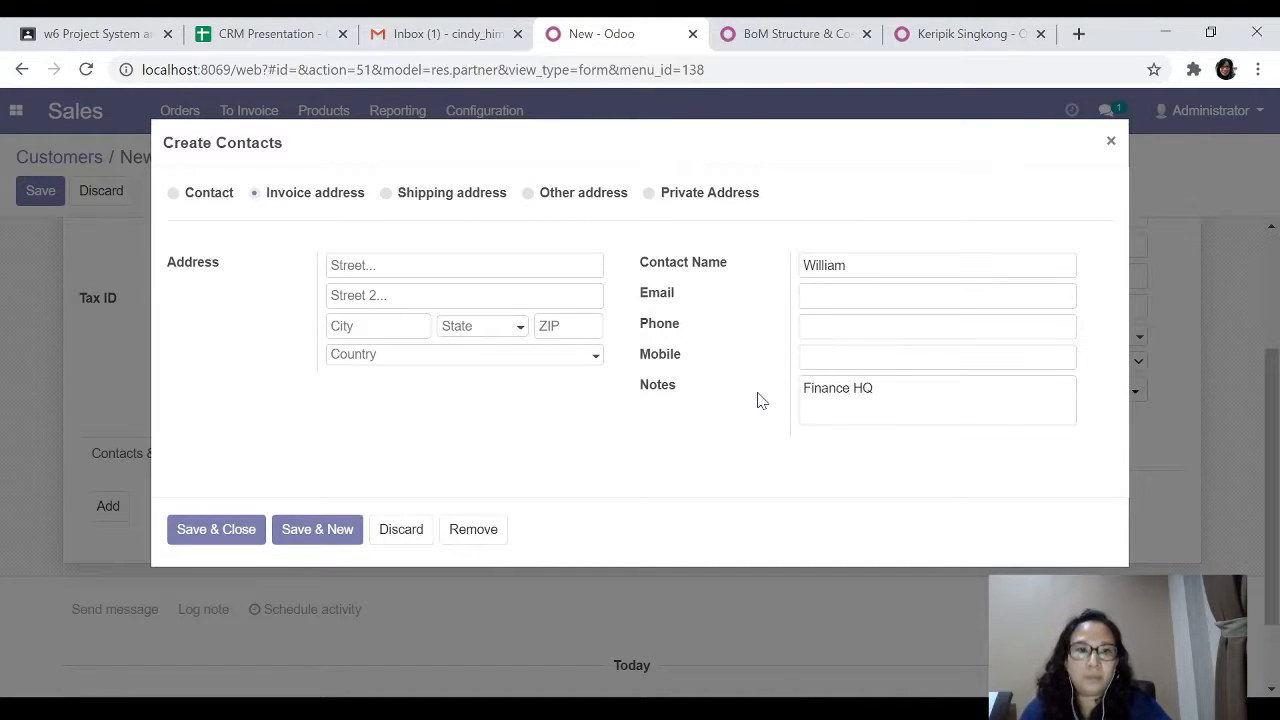
- Return the entry to the Contact type and restore the original contact name and the note "Purchasing HQ"
{"action": "left_click", "coordinate": [388, 196]}
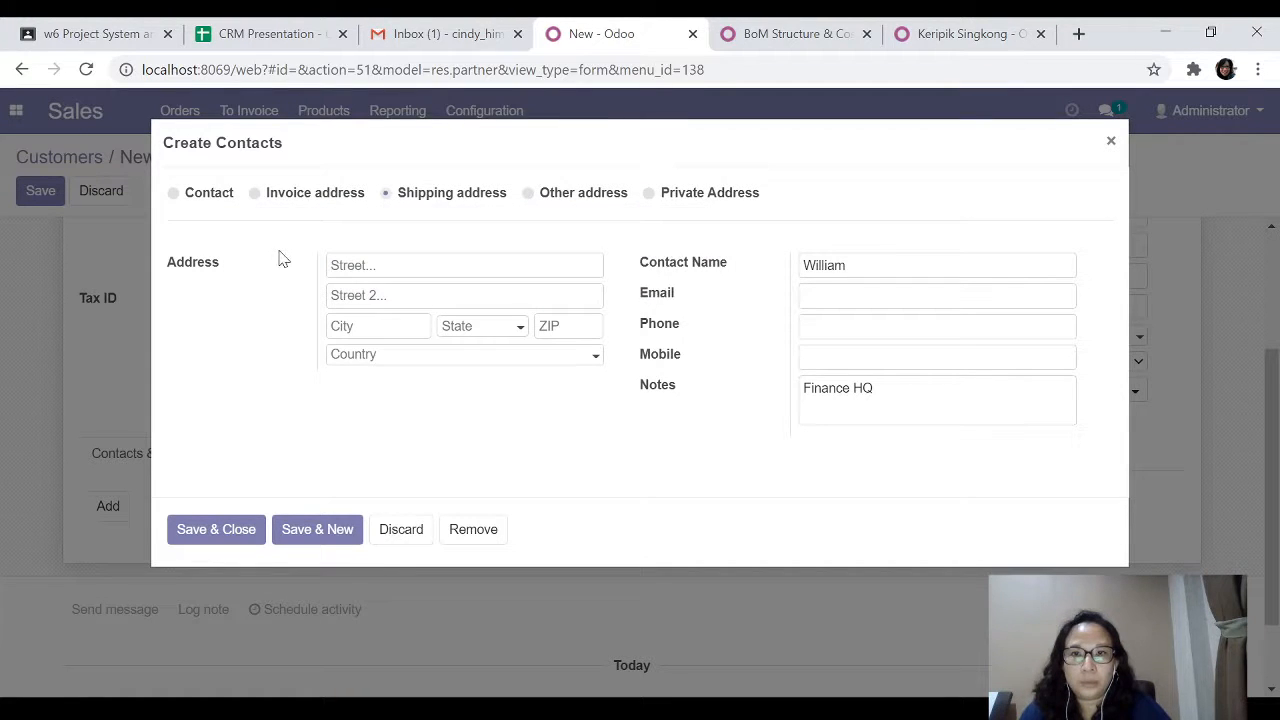
{"action": "left_click", "coordinate": [173, 195]}
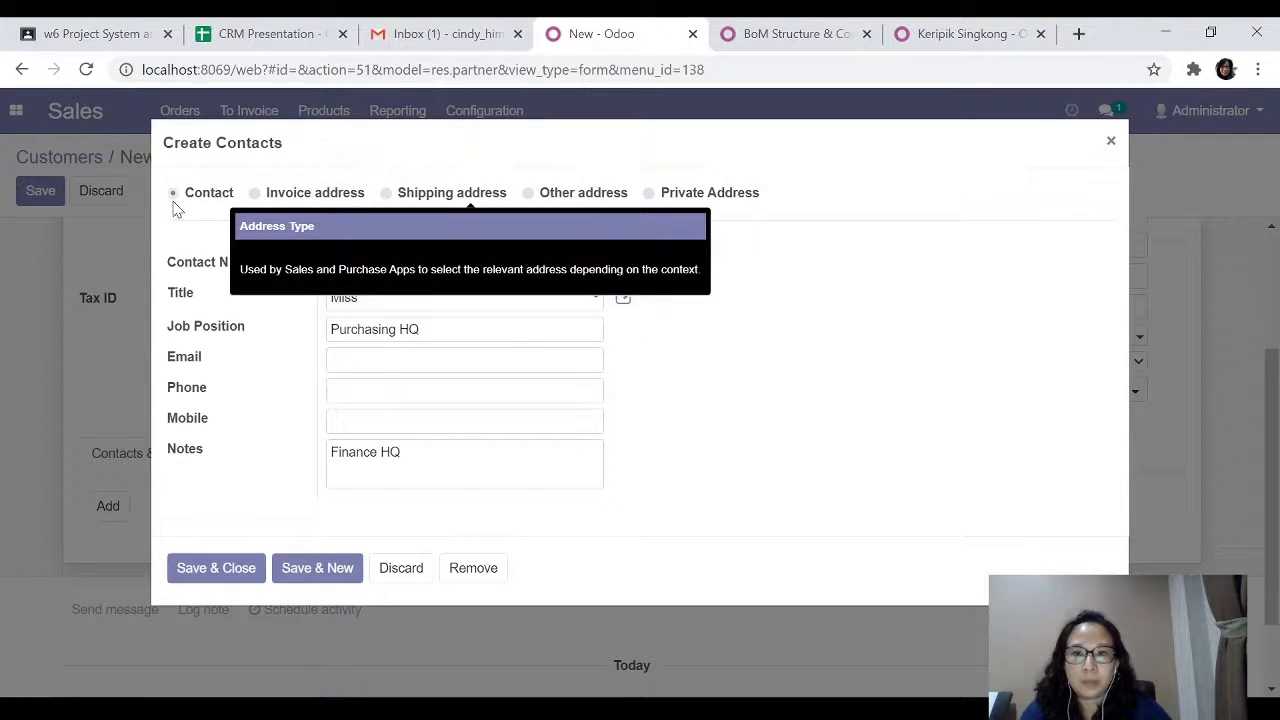
{"action": "left_click_drag", "start_coordinate": [398, 331], "coordinate": [320, 327]}
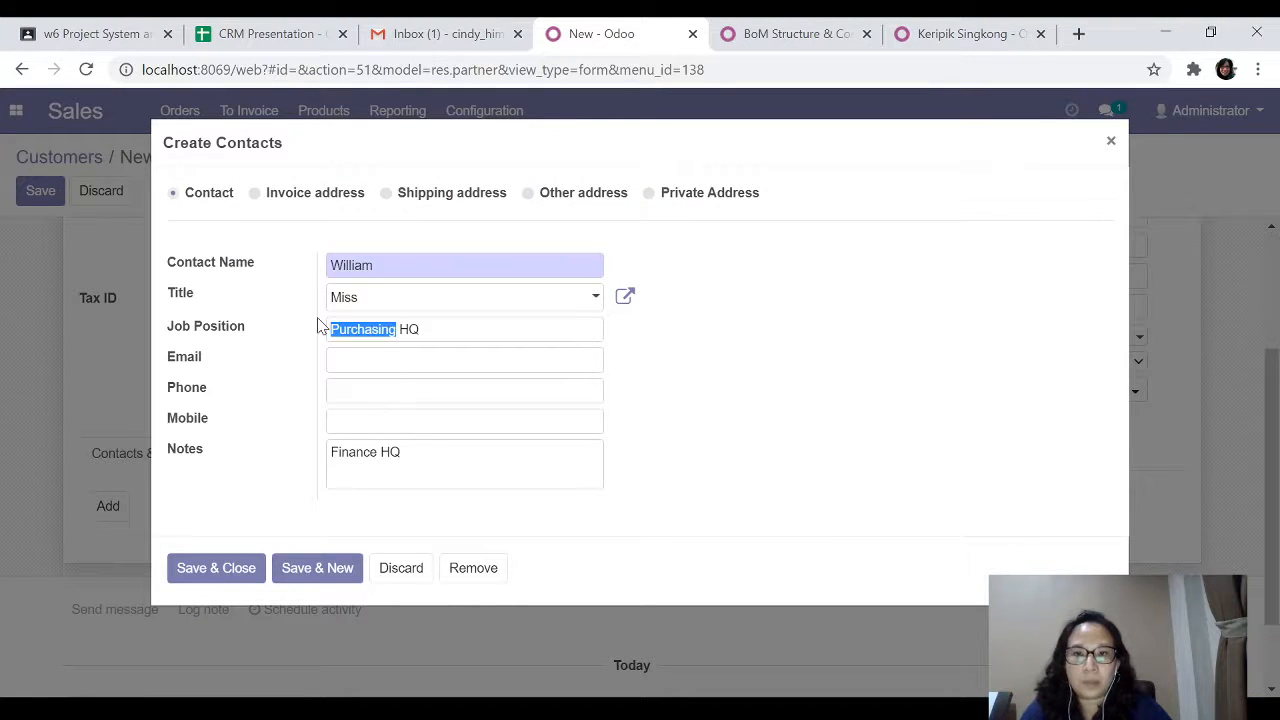
{"action": "key", "text": "ctrl+c"}
{"action": "left_click_drag", "start_coordinate": [380, 457], "coordinate": [294, 451]}
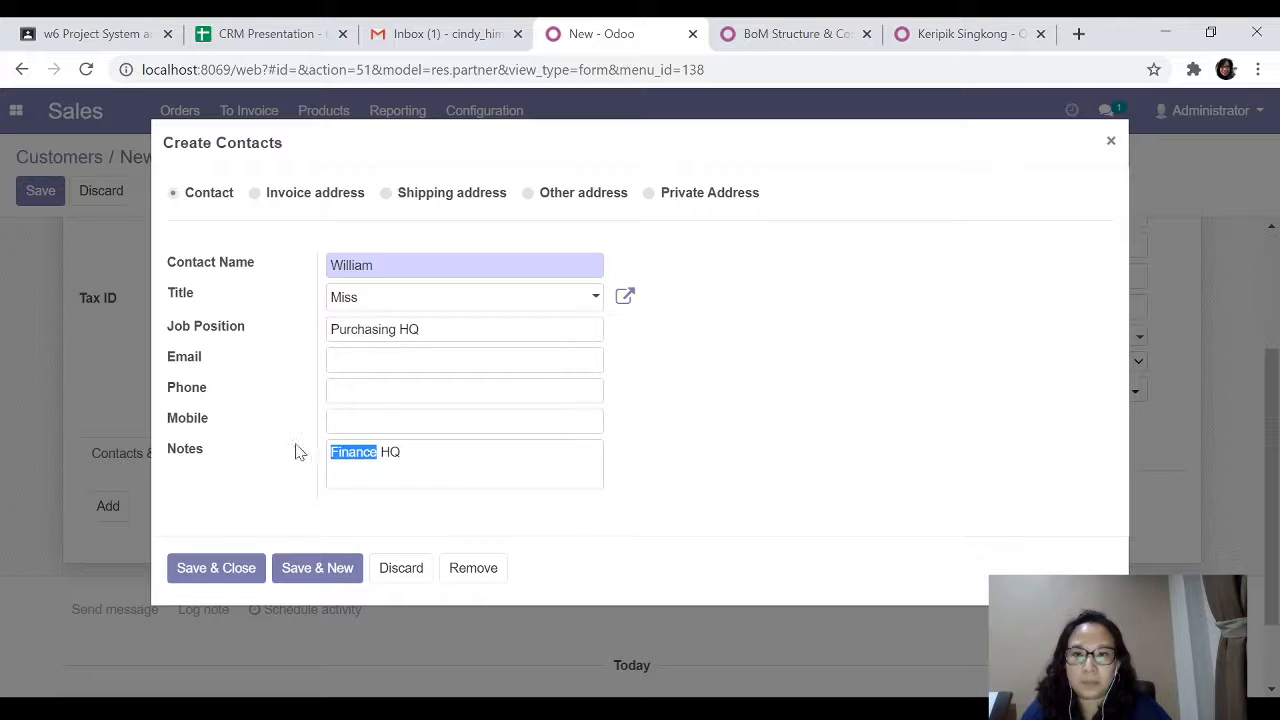
{"action": "key", "text": "ctrl+v"}
{"action": "left_click_drag", "start_coordinate": [377, 266], "coordinate": [318, 263]}
{"action": "type", "text": "Emma"}
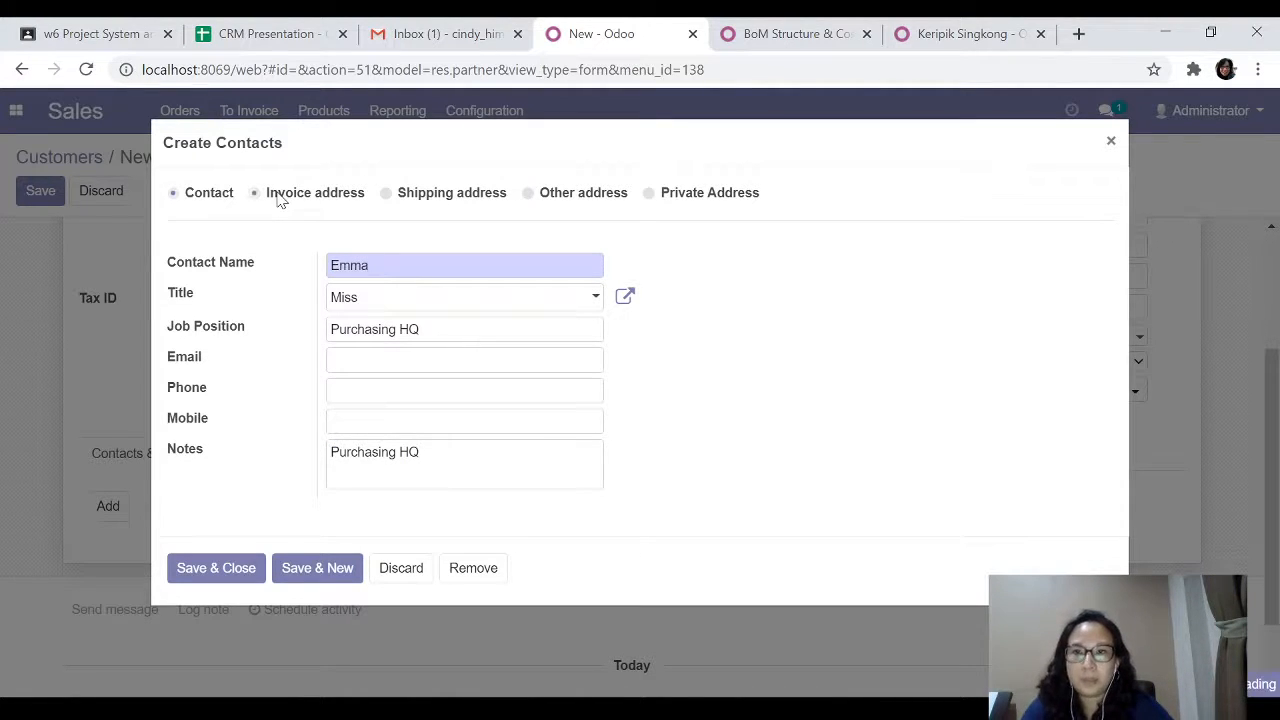
- Check the entry under the invoice and shipping address types, then save it as a Contact and begin another entry
{"action": "left_click", "coordinate": [277, 197]}
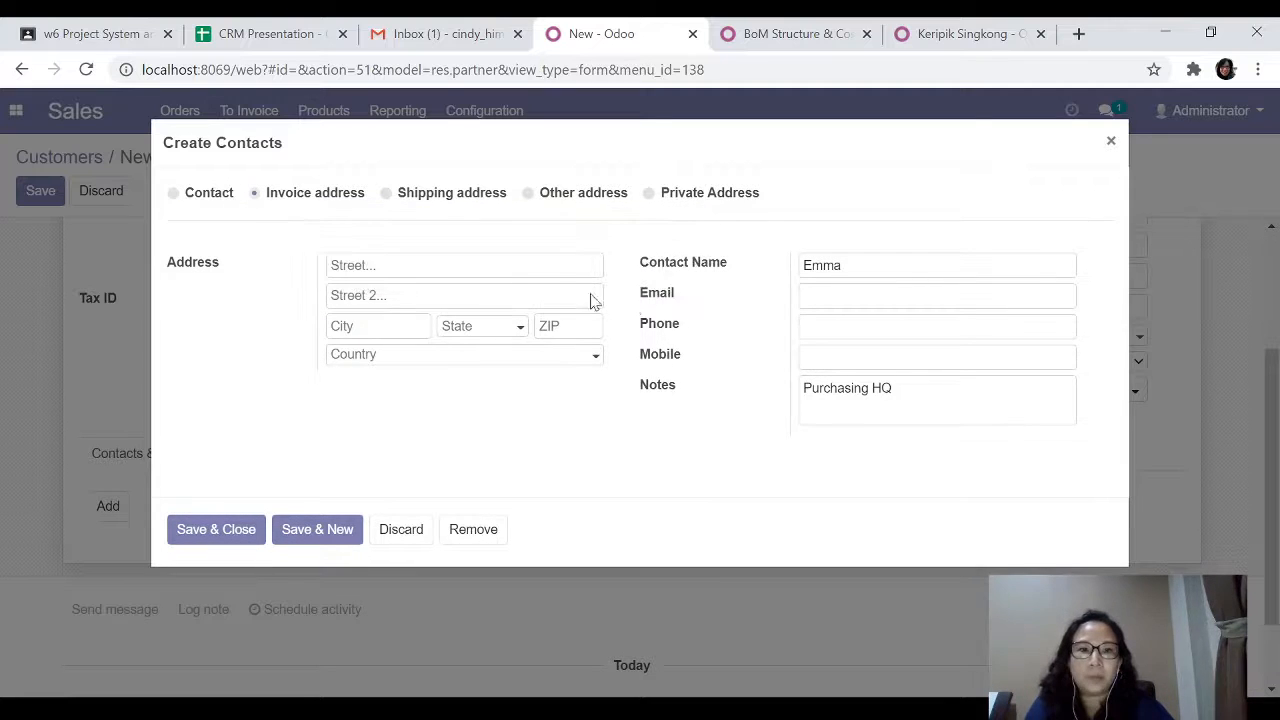
{"action": "left_click", "coordinate": [387, 197]}
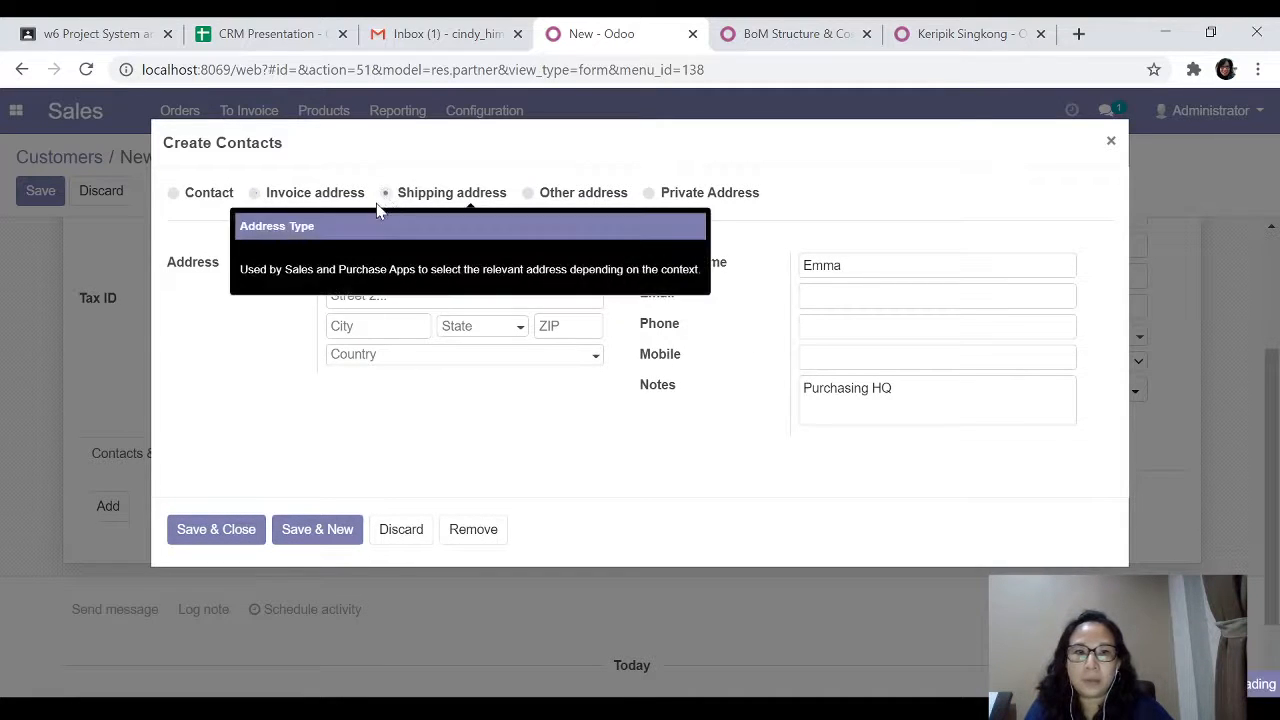
{"action": "left_click", "coordinate": [173, 195]}
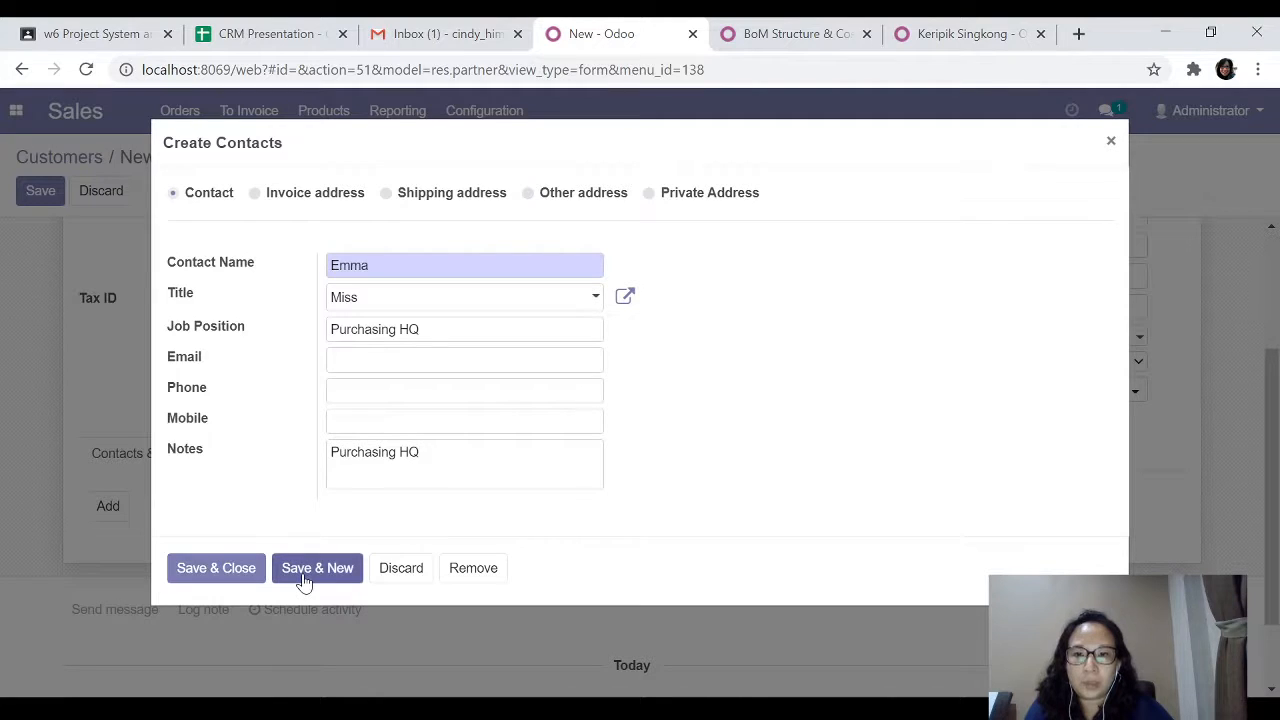
{"action": "left_click", "coordinate": [304, 580]}
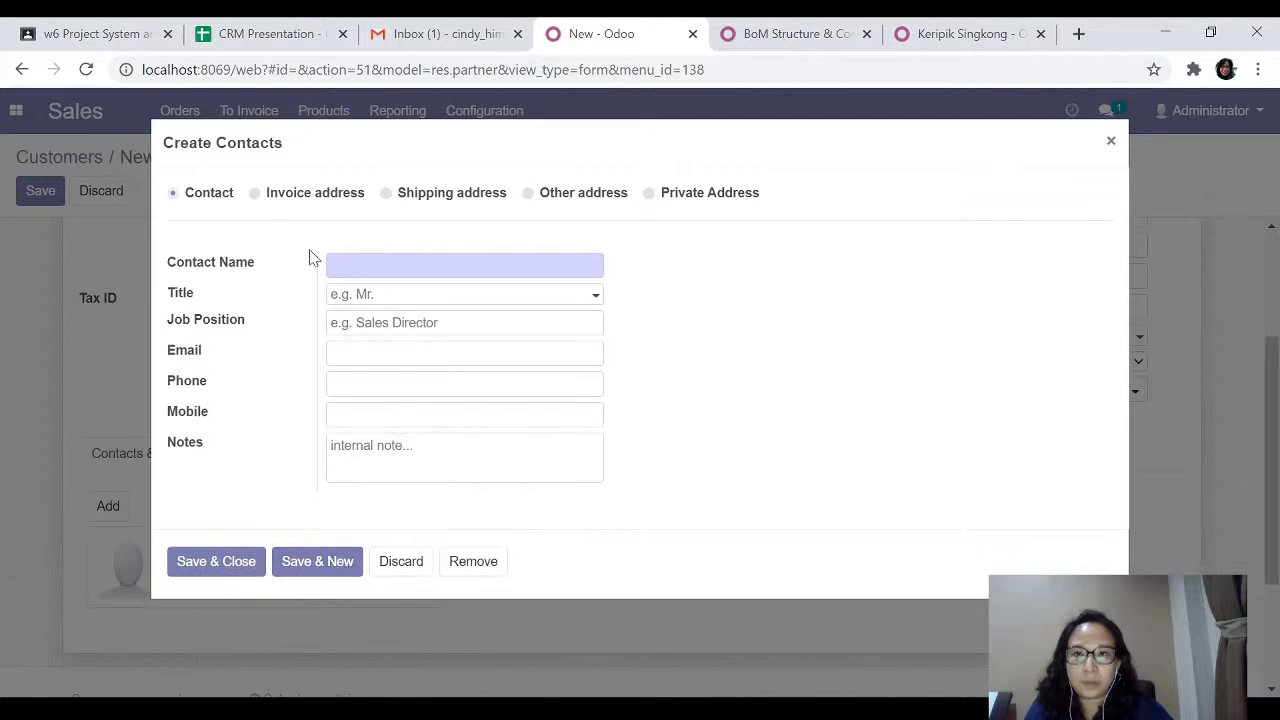
- Add an invoice address entry with the finance contact's name and note "Finance HQ", saving it and beginning another entry
{"action": "left_click", "coordinate": [256, 194]}
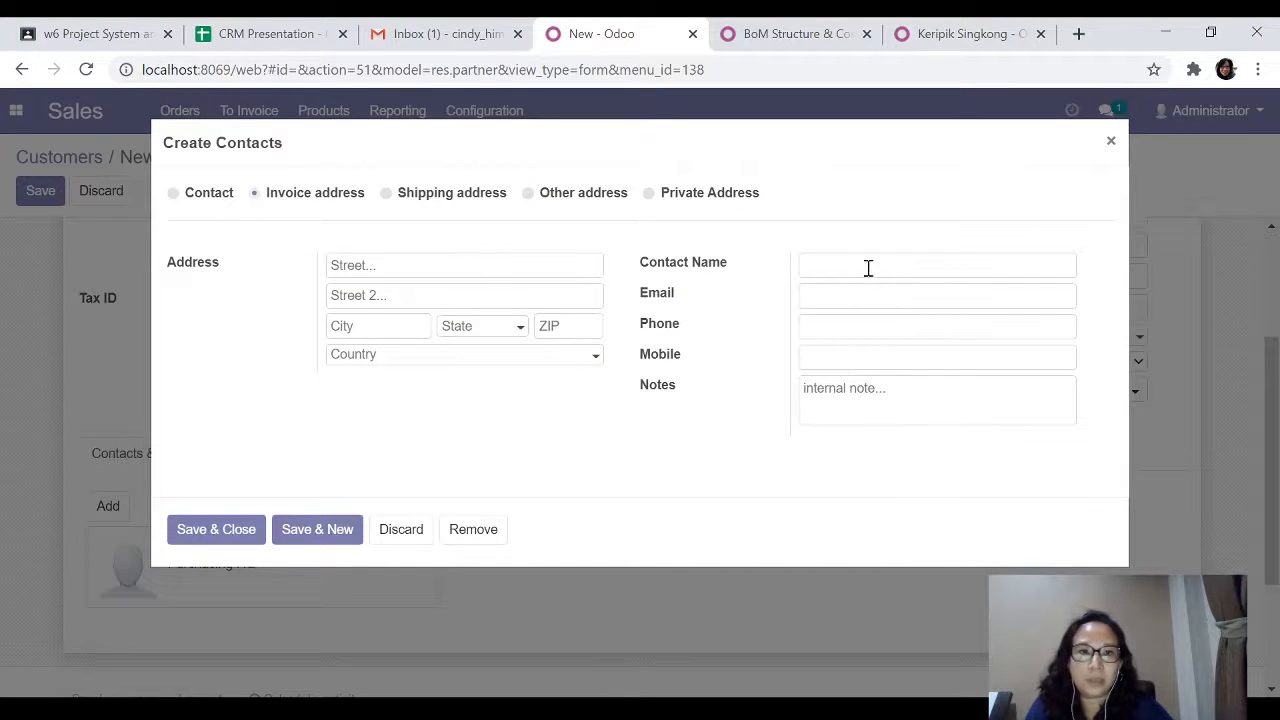
{"action": "type", "text": "William"}
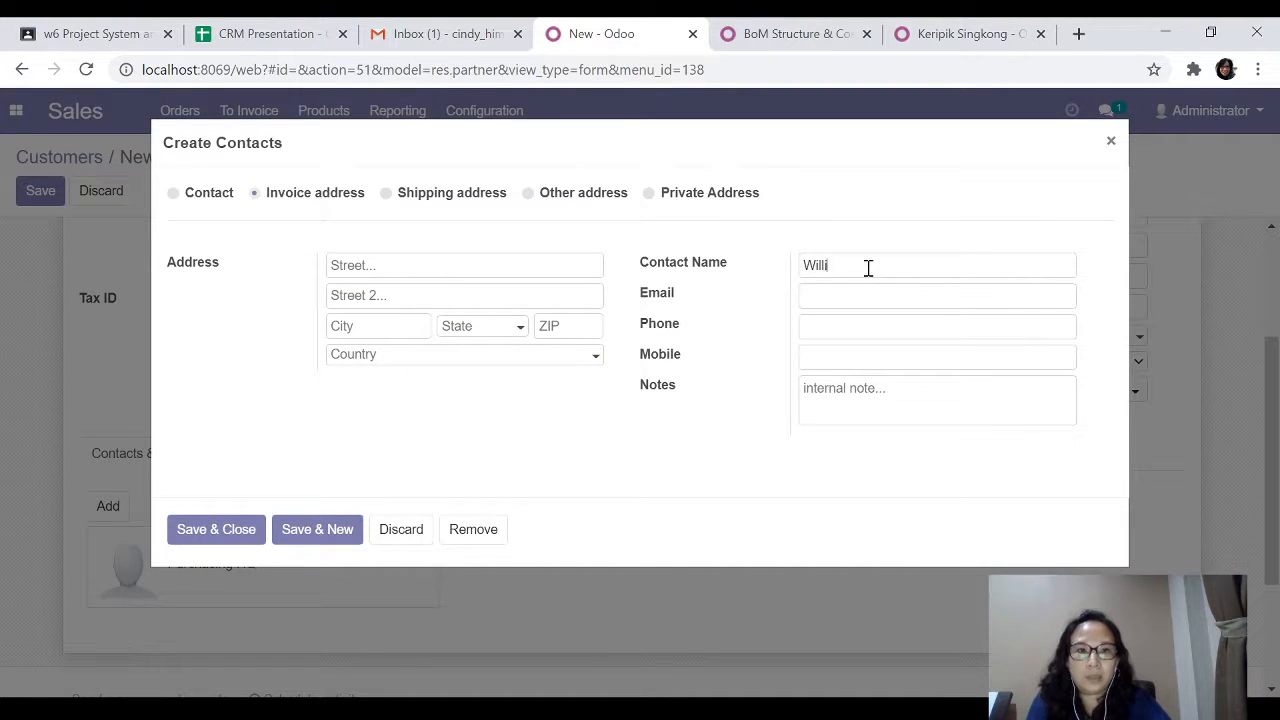
{"action": "left_click", "coordinate": [838, 398]}
{"action": "type", "text": "Finance HQ"}
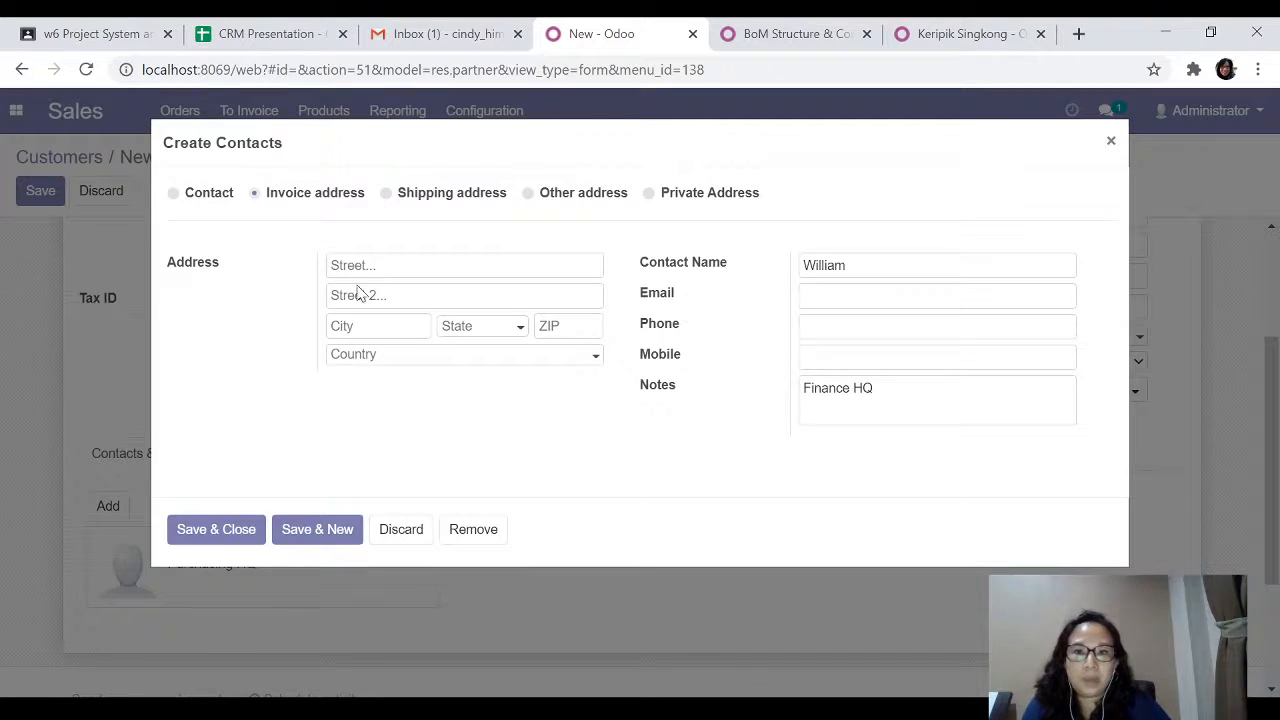
{"action": "left_click", "coordinate": [318, 530]}
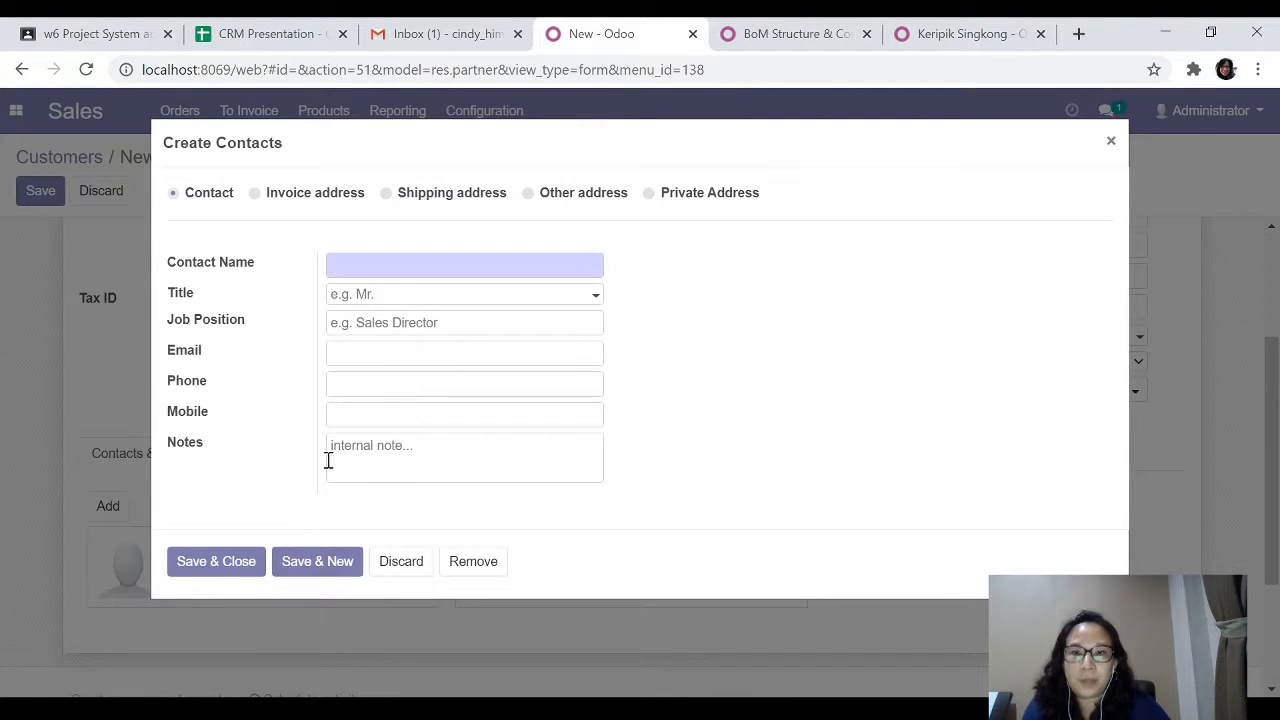
- Fill in a shipping address entry with the warehouse contact's name and the note "Warehouse Branch"
{"action": "left_click", "coordinate": [386, 194]}
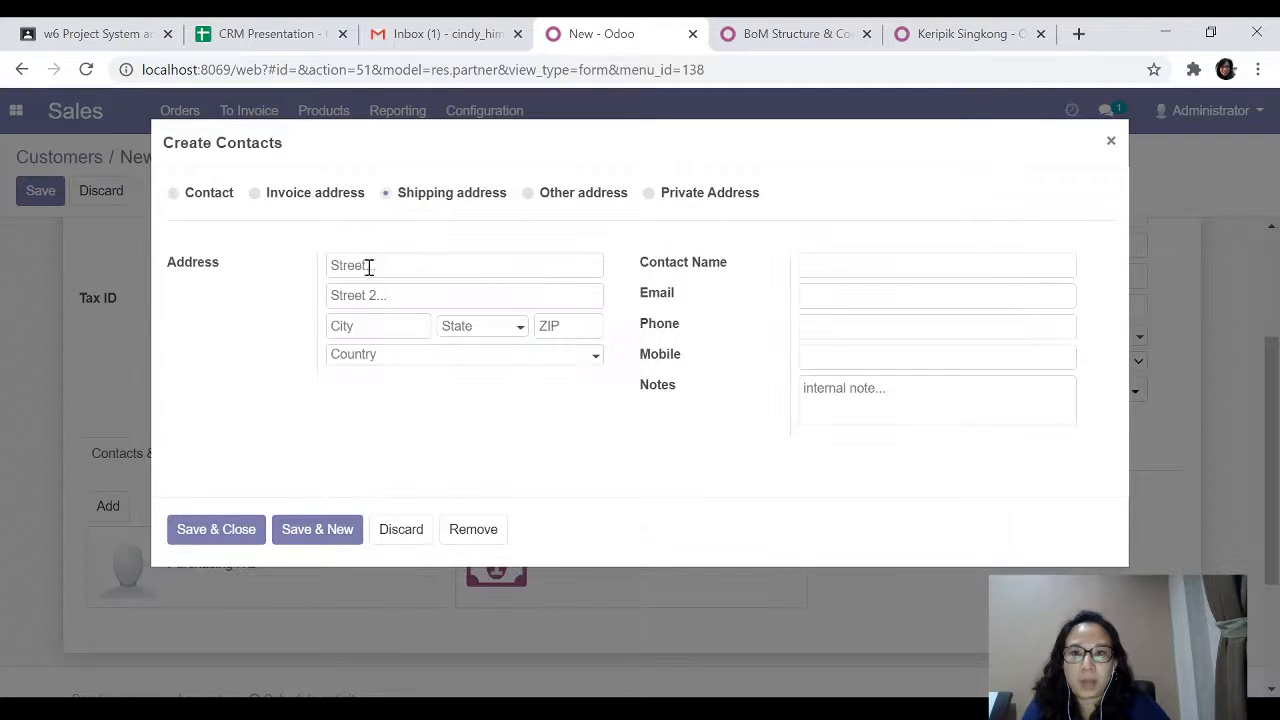
{"action": "left_click", "coordinate": [863, 271]}
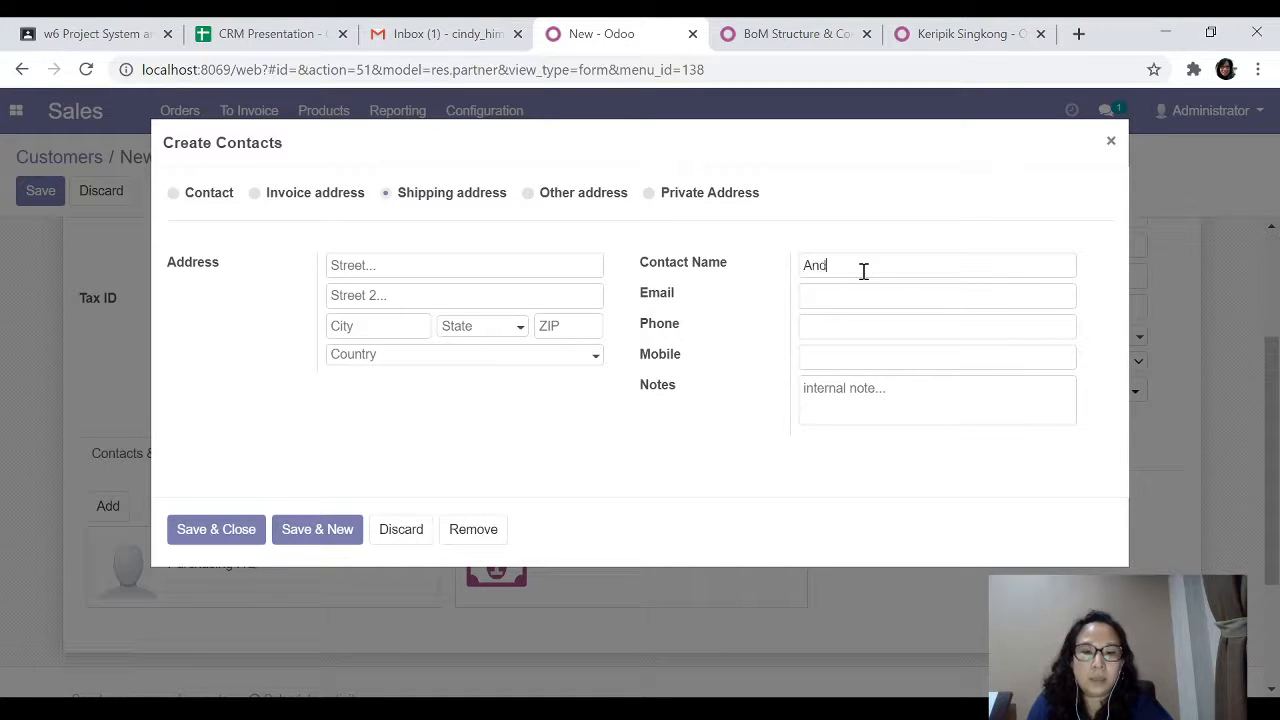
{"action": "left_click", "coordinate": [873, 385]}
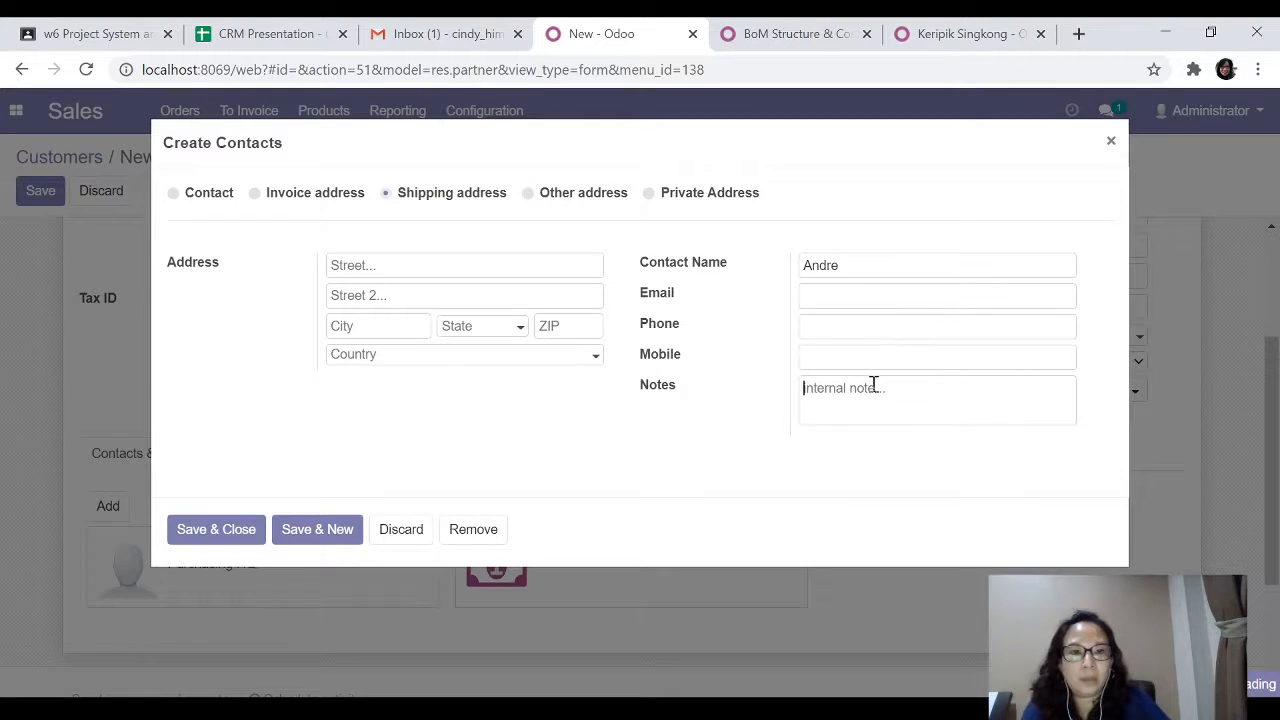
{"action": "type", "text": "Warehouse Branch"}
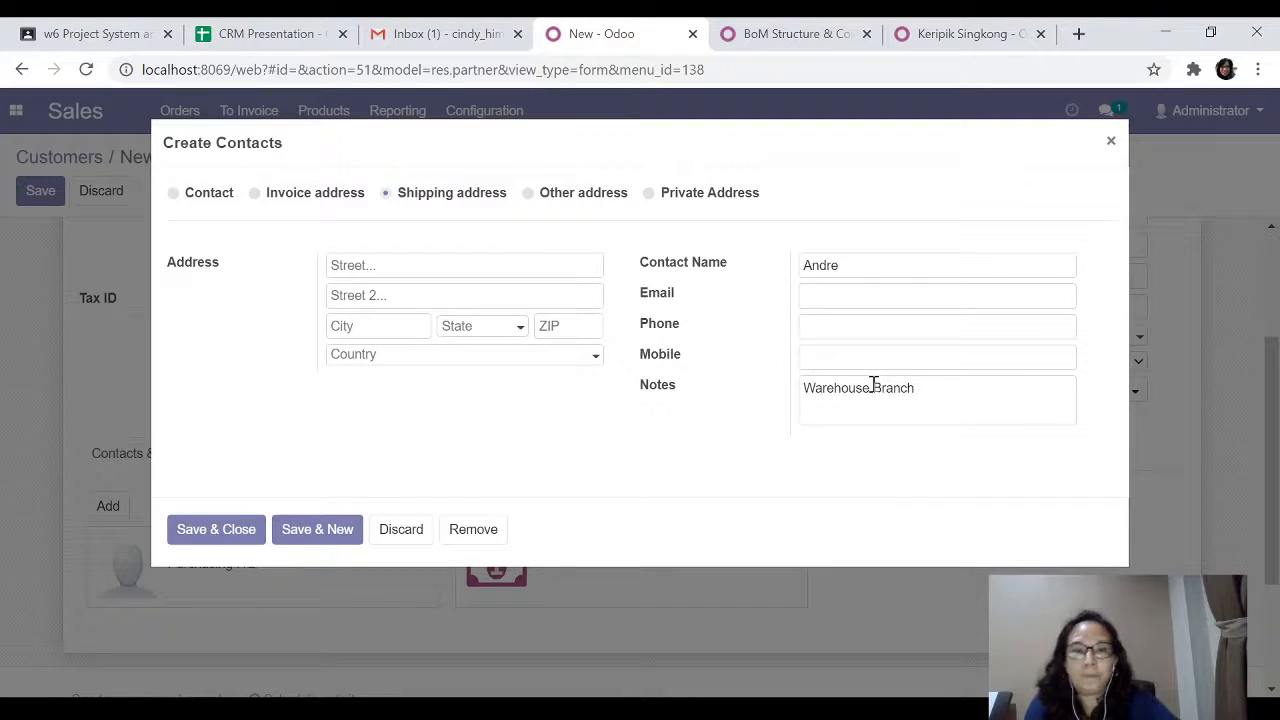
- Save the shipping address entry and discard the extra blank contact entry
{"action": "left_click", "coordinate": [296, 537]}
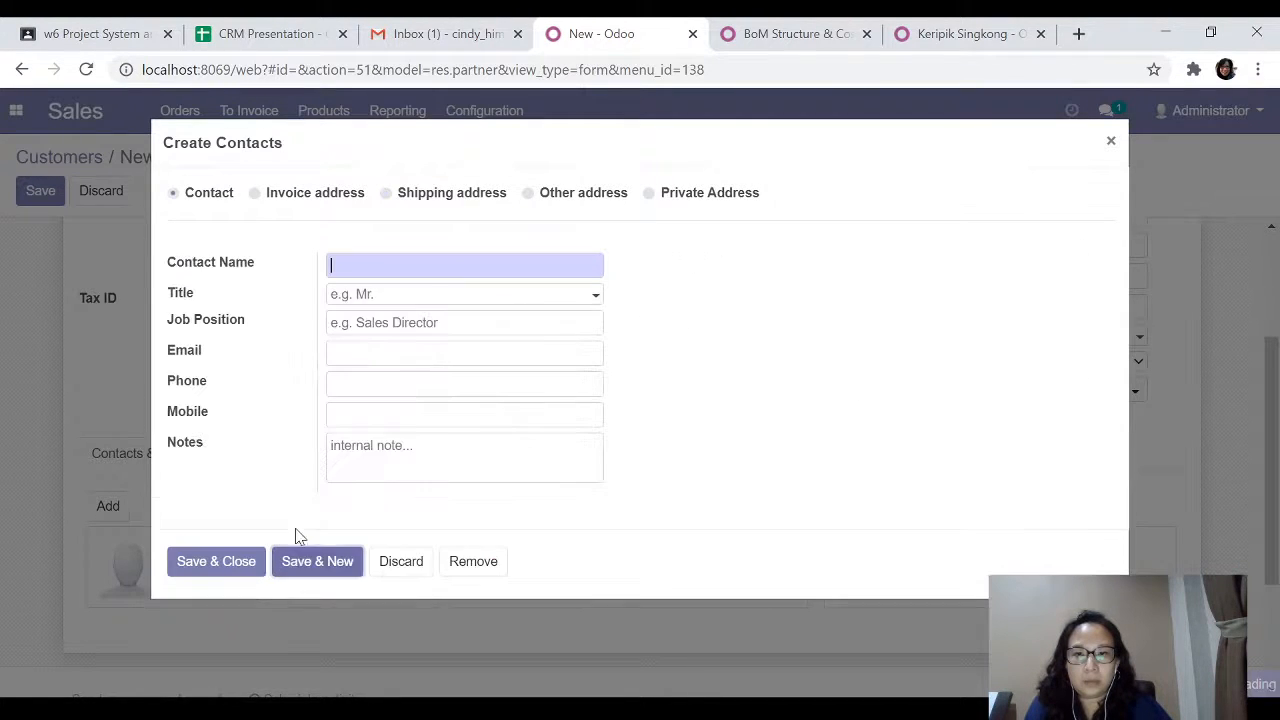
{"action": "left_click", "coordinate": [403, 567]}
{"action": "scroll", "coordinate": [474, 467], "scroll_direction": "down", "scroll_amount": 2}
{"action": "scroll", "coordinate": [474, 467], "scroll_direction": "up", "scroll_amount": 5}
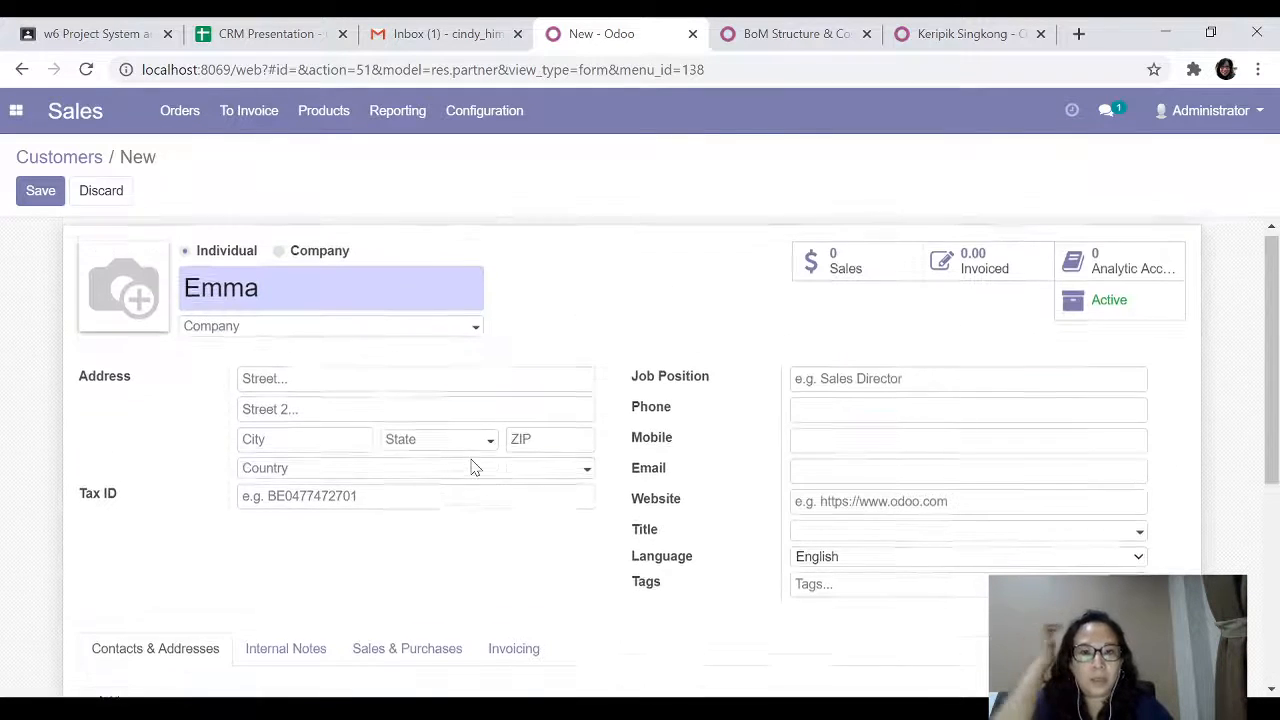
- Review the customer's main fields, contact and address entries, internal notes, sales and purchase settings, and invoicing details
{"action": "scroll", "coordinate": [449, 477], "scroll_direction": "down", "scroll_amount": 3}
{"action": "scroll", "coordinate": [300, 430], "scroll_direction": "up", "scroll_amount": 3}
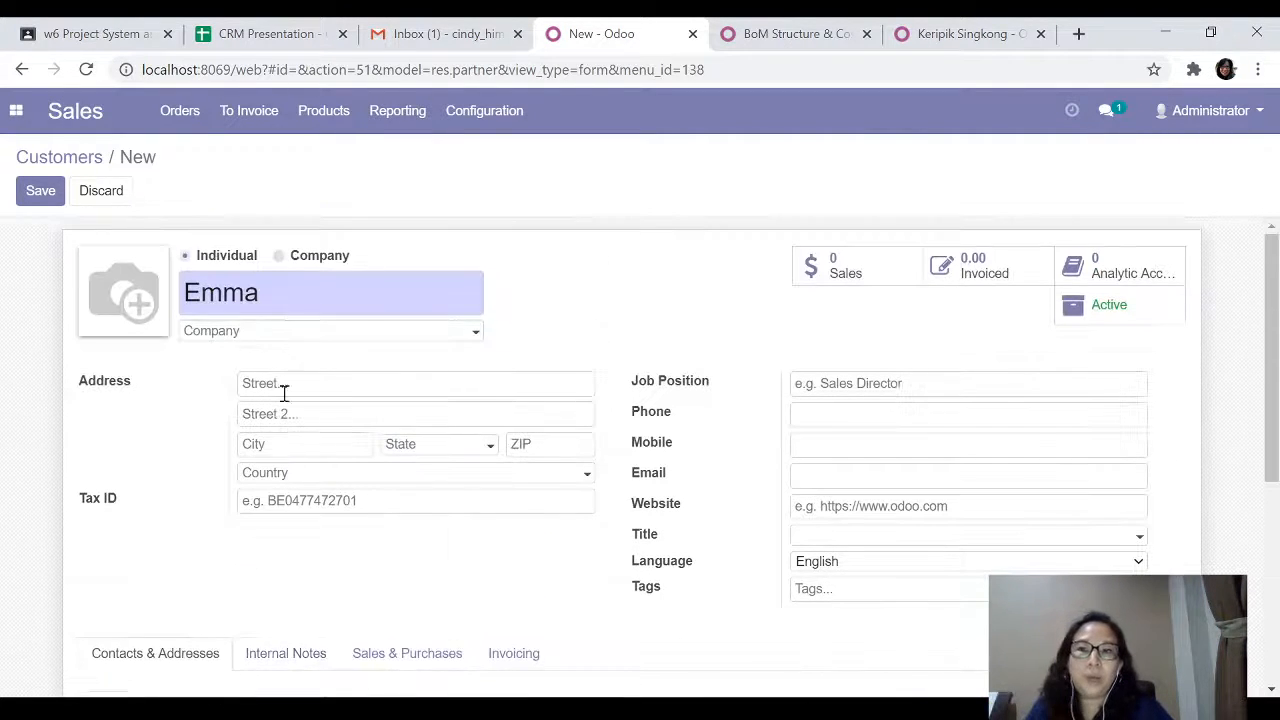
{"action": "scroll", "coordinate": [242, 418], "scroll_direction": "down", "scroll_amount": 4}
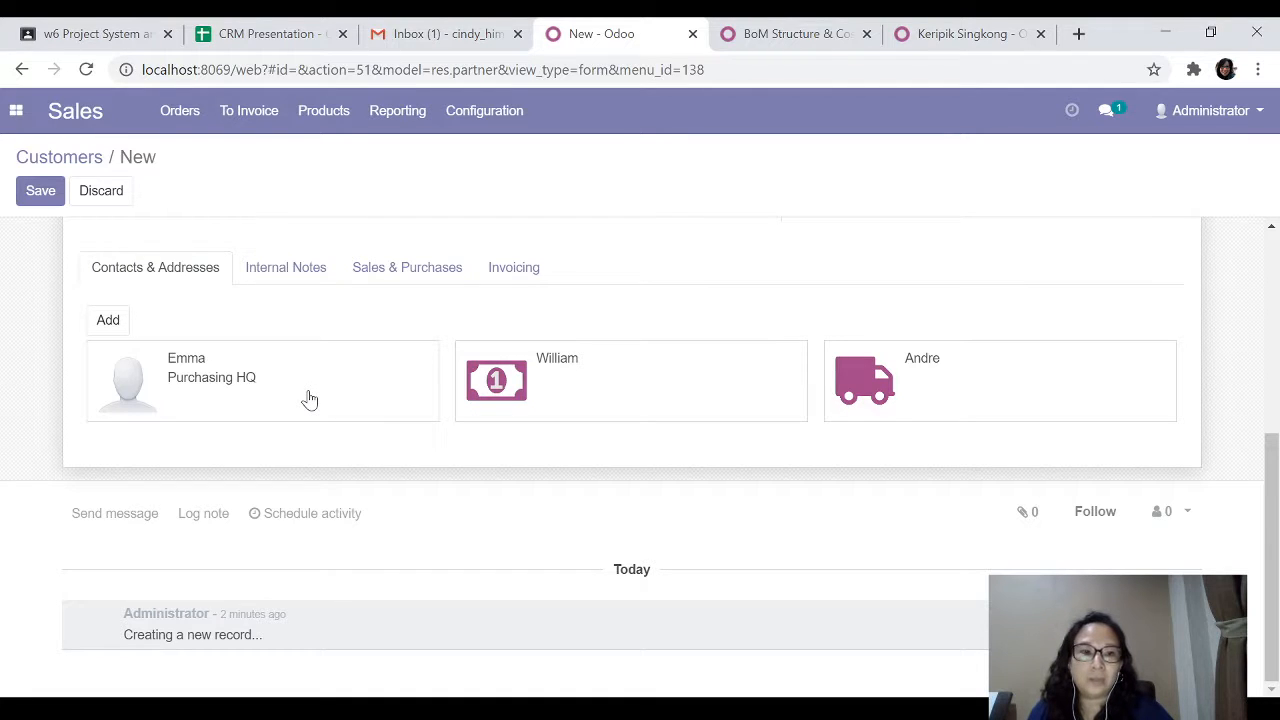
{"action": "scroll", "coordinate": [310, 399], "scroll_direction": "up", "scroll_amount": 3}
{"action": "scroll", "coordinate": [310, 399], "scroll_direction": "down", "scroll_amount": 1}
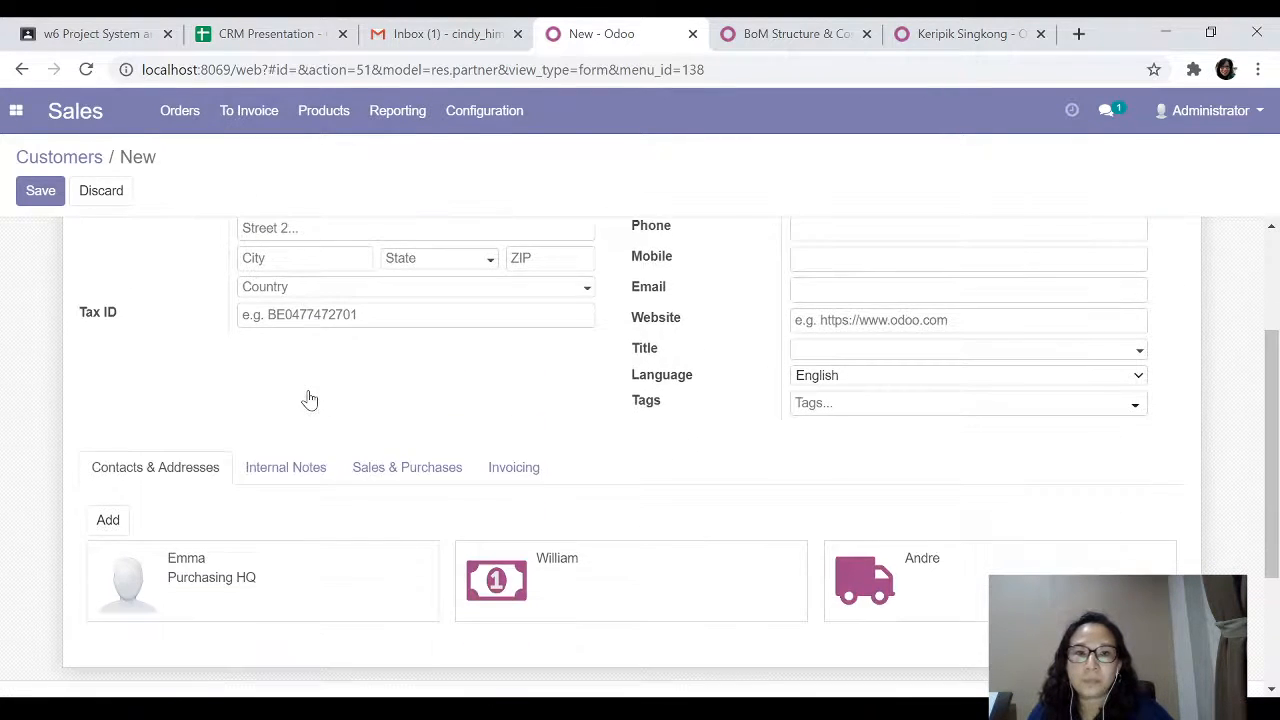
{"action": "scroll", "coordinate": [310, 399], "scroll_direction": "up", "scroll_amount": 1}
{"action": "scroll", "coordinate": [309, 400], "scroll_direction": "down", "scroll_amount": 2}
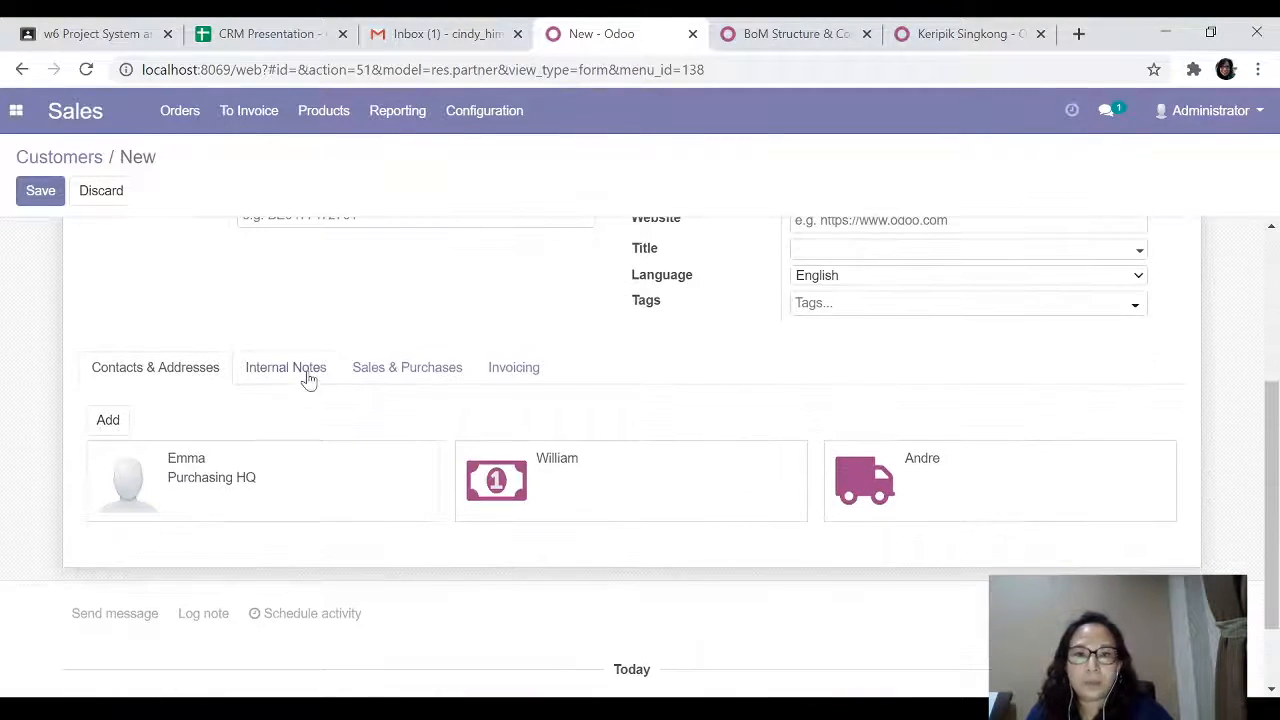
{"action": "left_click", "coordinate": [303, 372]}
{"action": "left_click", "coordinate": [400, 373]}
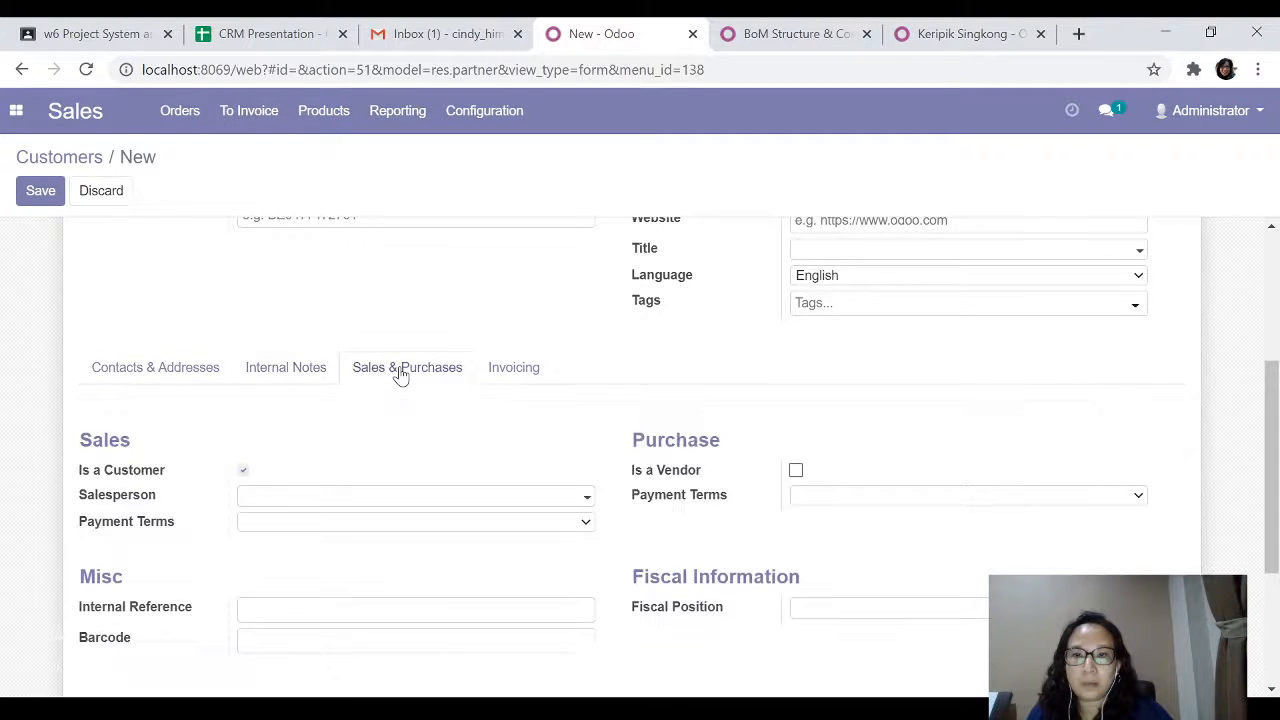
{"action": "scroll", "coordinate": [400, 374], "scroll_direction": "down", "scroll_amount": 2}
{"action": "scroll", "coordinate": [303, 347], "scroll_direction": "up", "scroll_amount": 1}
{"action": "scroll", "coordinate": [303, 347], "scroll_direction": "up", "scroll_amount": 1}
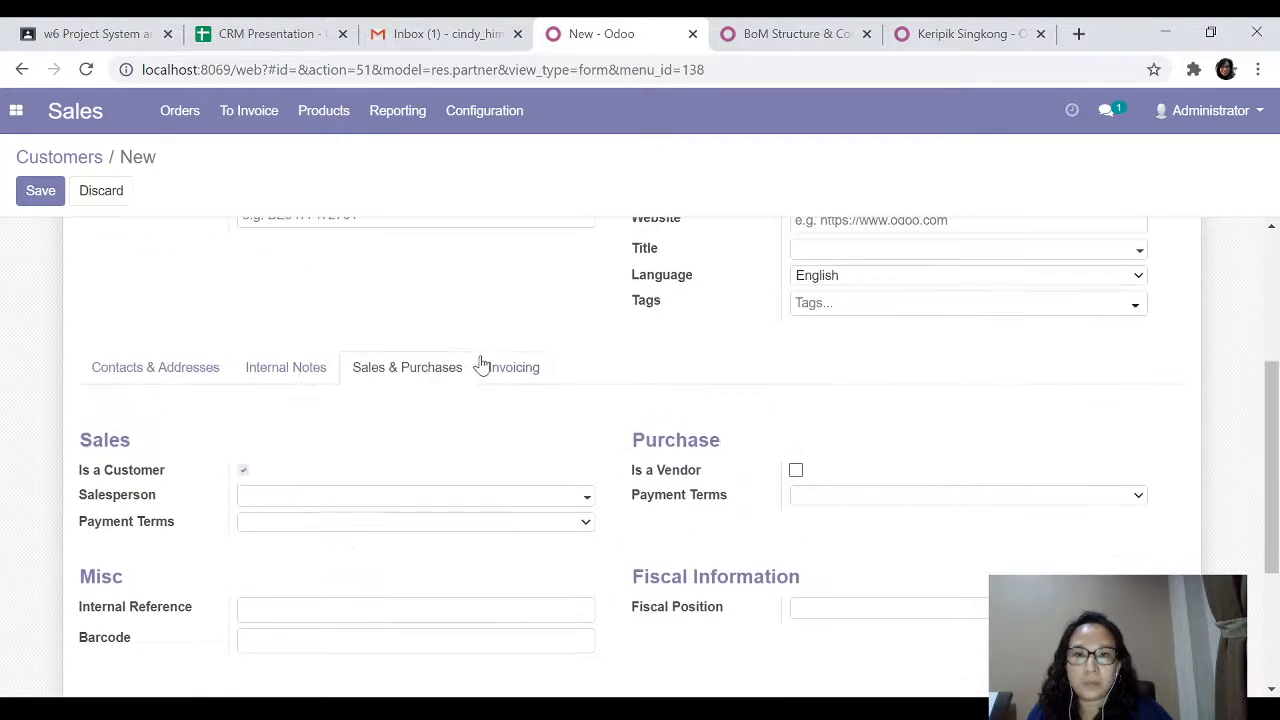
{"action": "left_click", "coordinate": [497, 368]}
- Set the customer's sales payment terms to 30 Net Days and save the customer record
{"action": "left_click", "coordinate": [415, 374]}
{"action": "scroll", "coordinate": [389, 371], "scroll_direction": "down", "scroll_amount": 3}
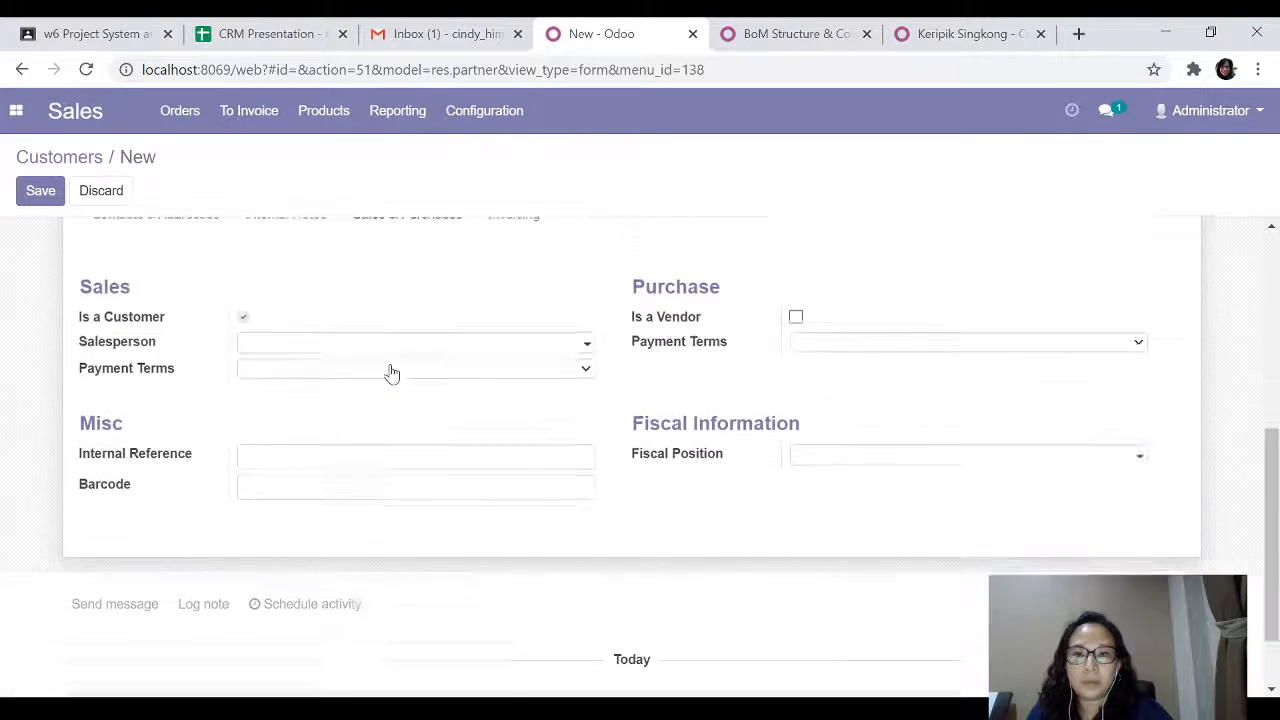
{"action": "scroll", "coordinate": [391, 363], "scroll_direction": "up", "scroll_amount": 1}
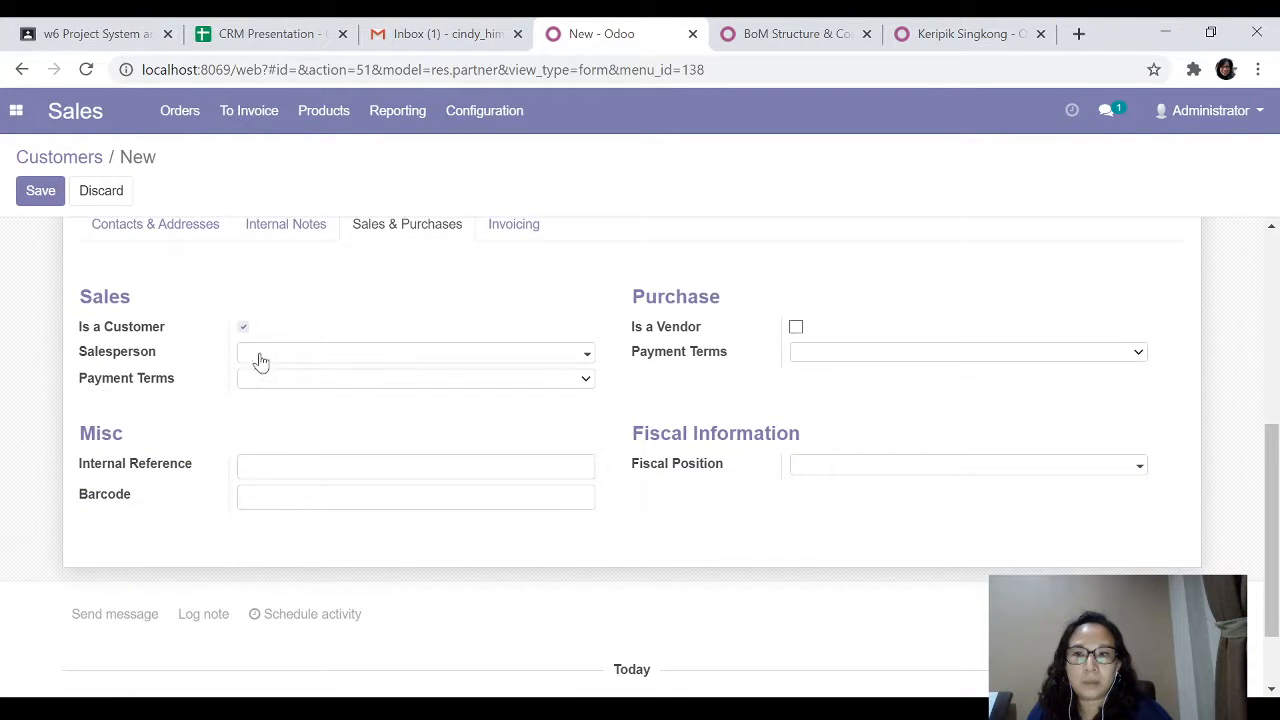
{"action": "left_click", "coordinate": [284, 504]}
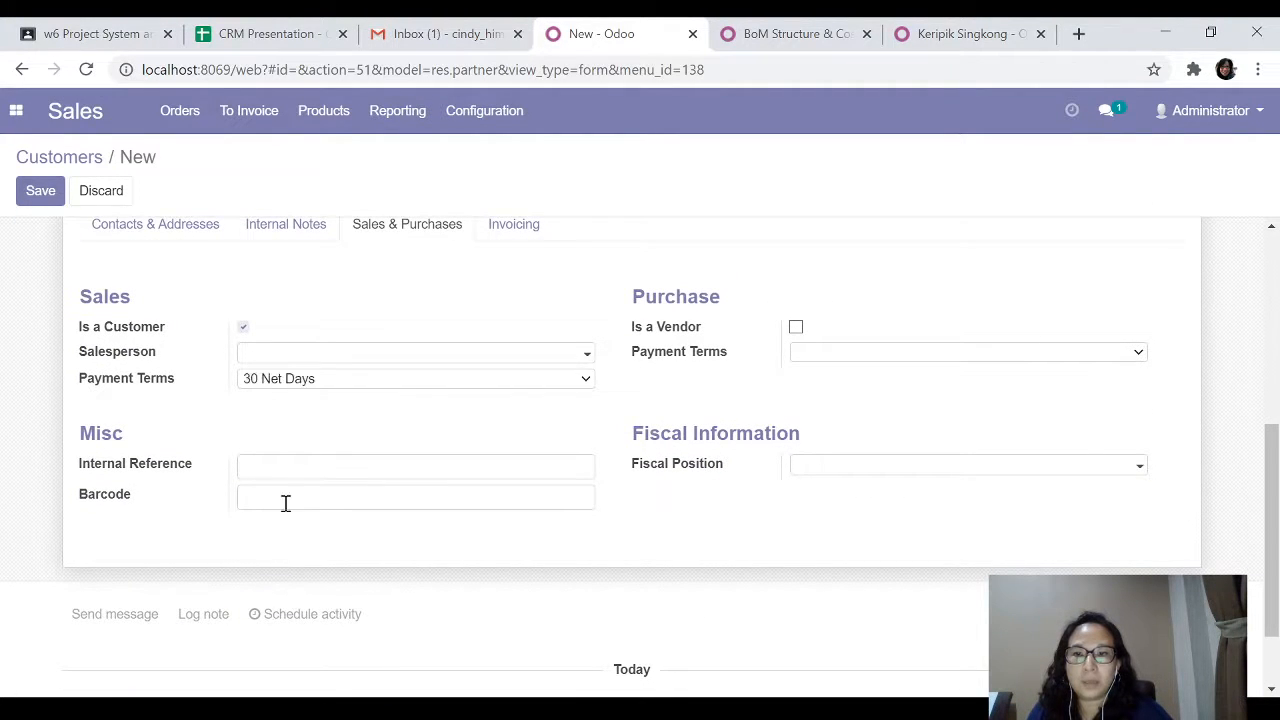
{"action": "left_click", "coordinate": [30, 196]}
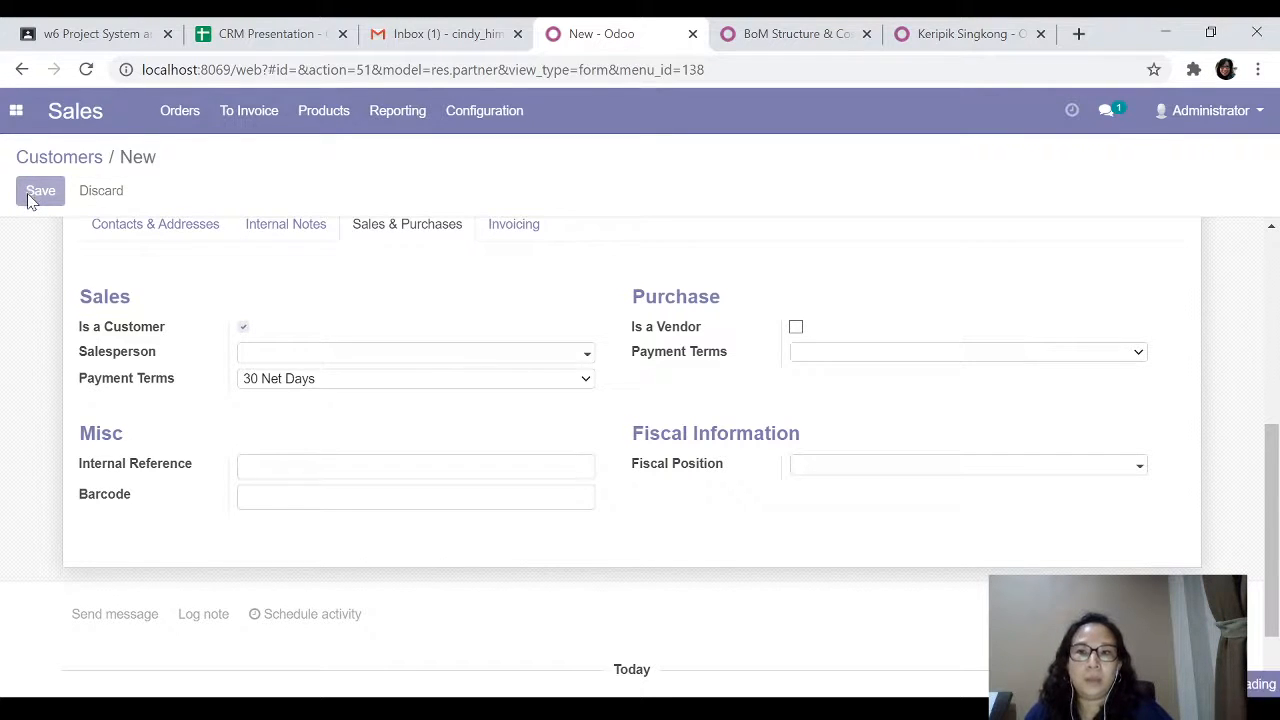
{"action": "scroll", "coordinate": [278, 374], "scroll_direction": "up", "scroll_amount": 3}
{"action": "scroll", "coordinate": [278, 376], "scroll_direction": "up", "scroll_amount": 2}
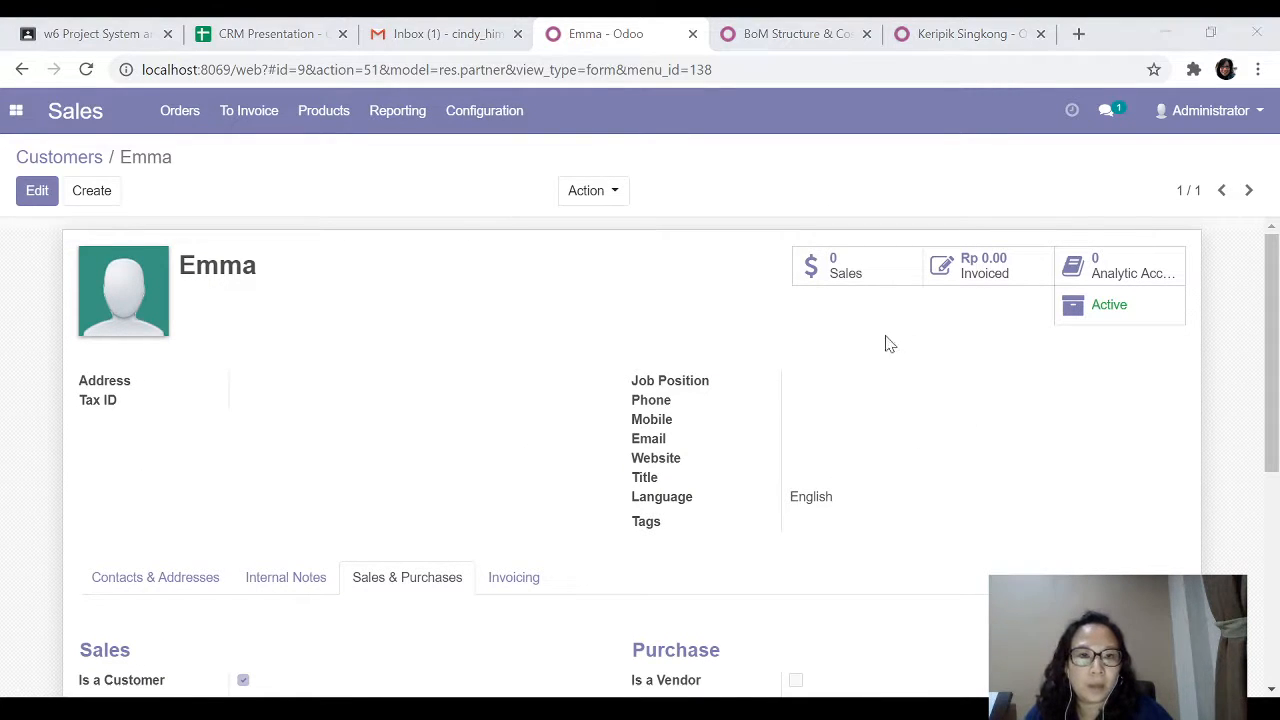
- Enable multiple sales prices per product in the Sales settings, with prices computed from formulas, and save the settings
{"action": "left_click", "coordinate": [481, 119]}
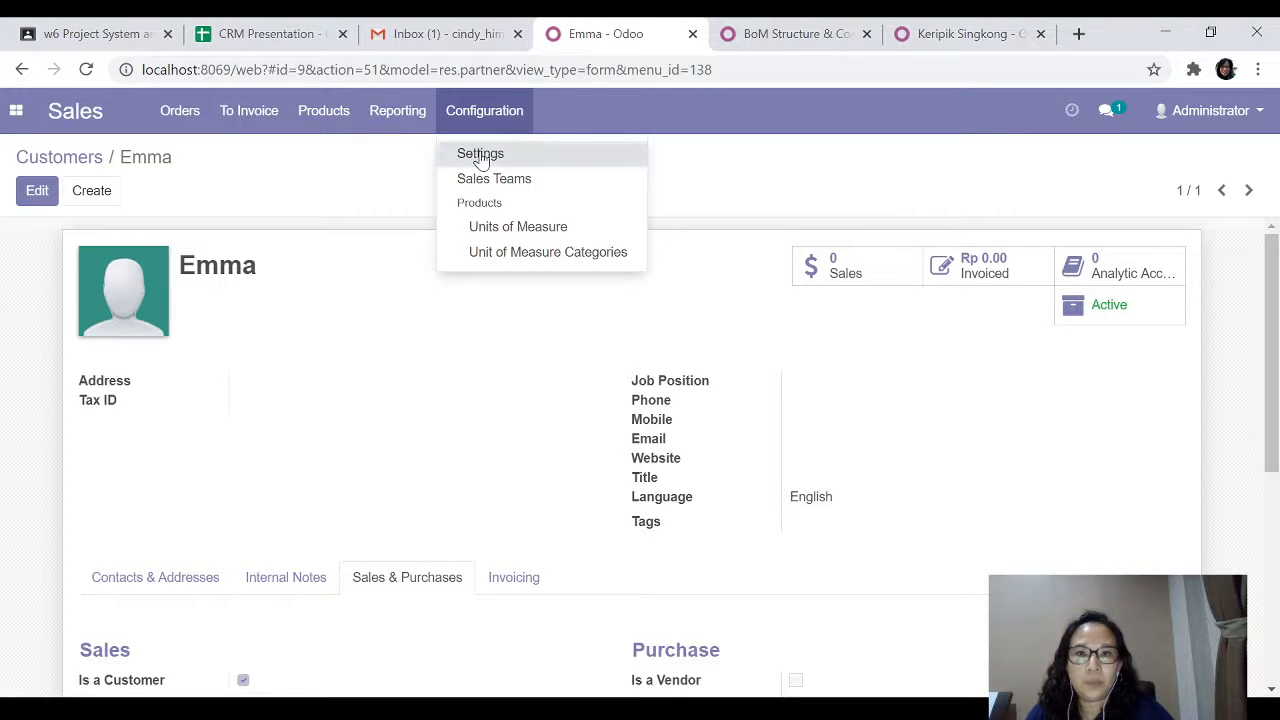
{"action": "left_click", "coordinate": [481, 157]}
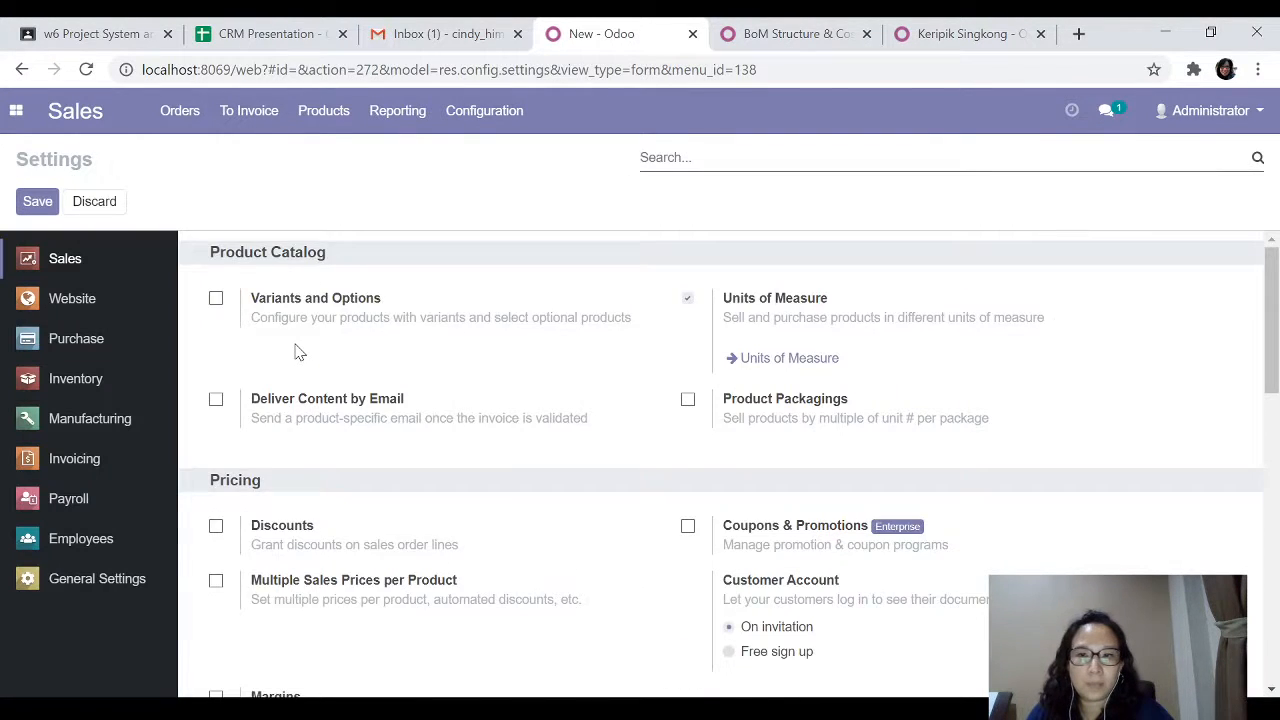
{"action": "scroll", "coordinate": [300, 355], "scroll_direction": "down", "scroll_amount": 1}
{"action": "scroll", "coordinate": [300, 355], "scroll_direction": "down", "scroll_amount": 2}
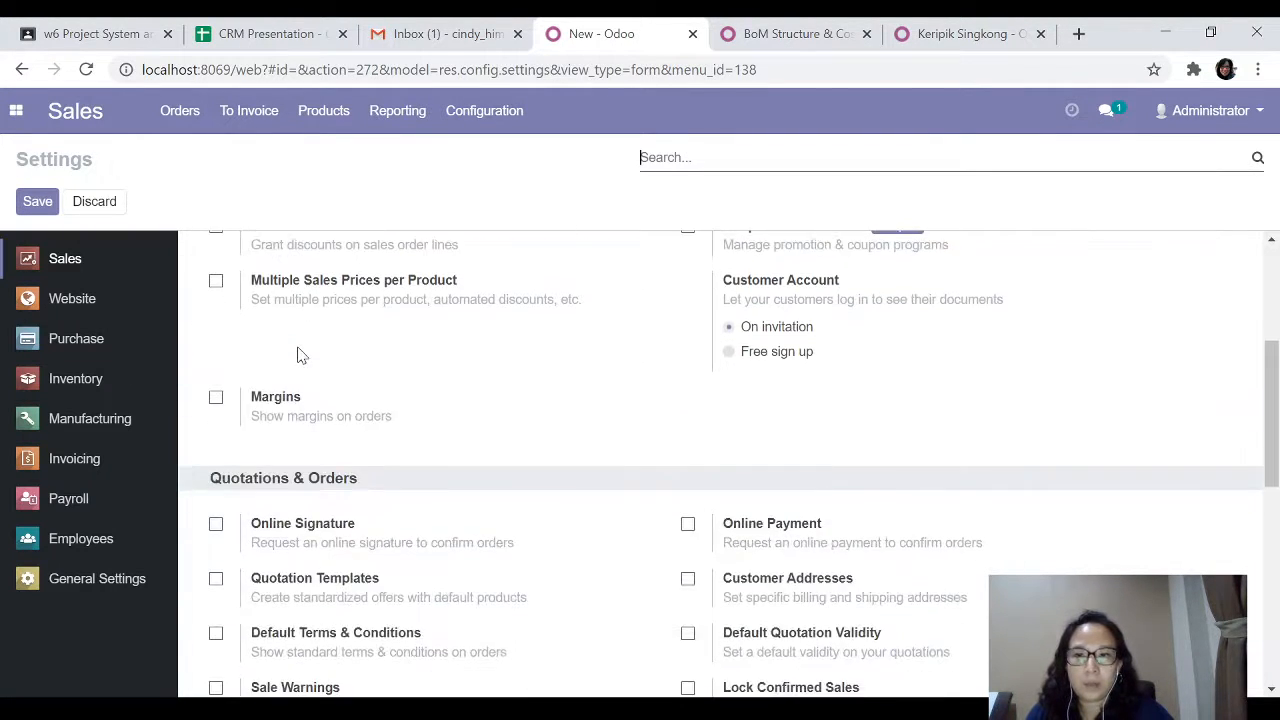
{"action": "scroll", "coordinate": [300, 355], "scroll_direction": "up", "scroll_amount": 2}
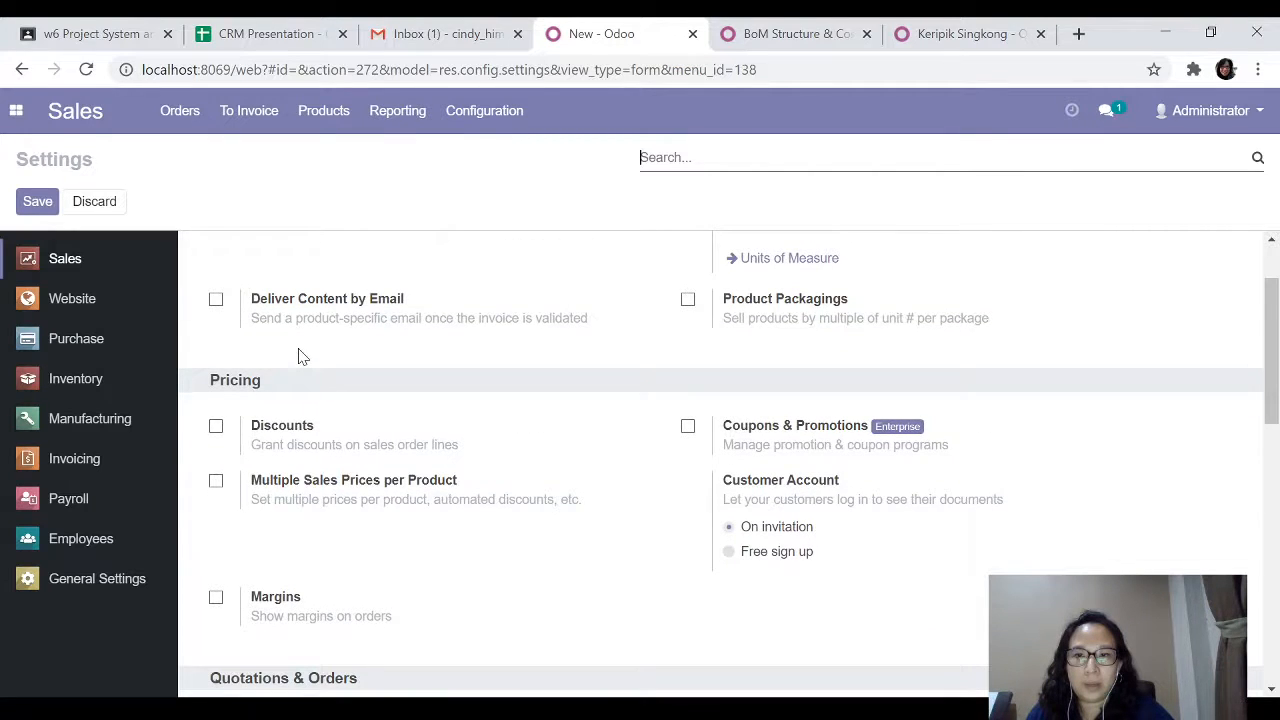
{"action": "scroll", "coordinate": [300, 355], "scroll_direction": "down", "scroll_amount": 1}
{"action": "scroll", "coordinate": [330, 395], "scroll_direction": "down", "scroll_amount": 1}
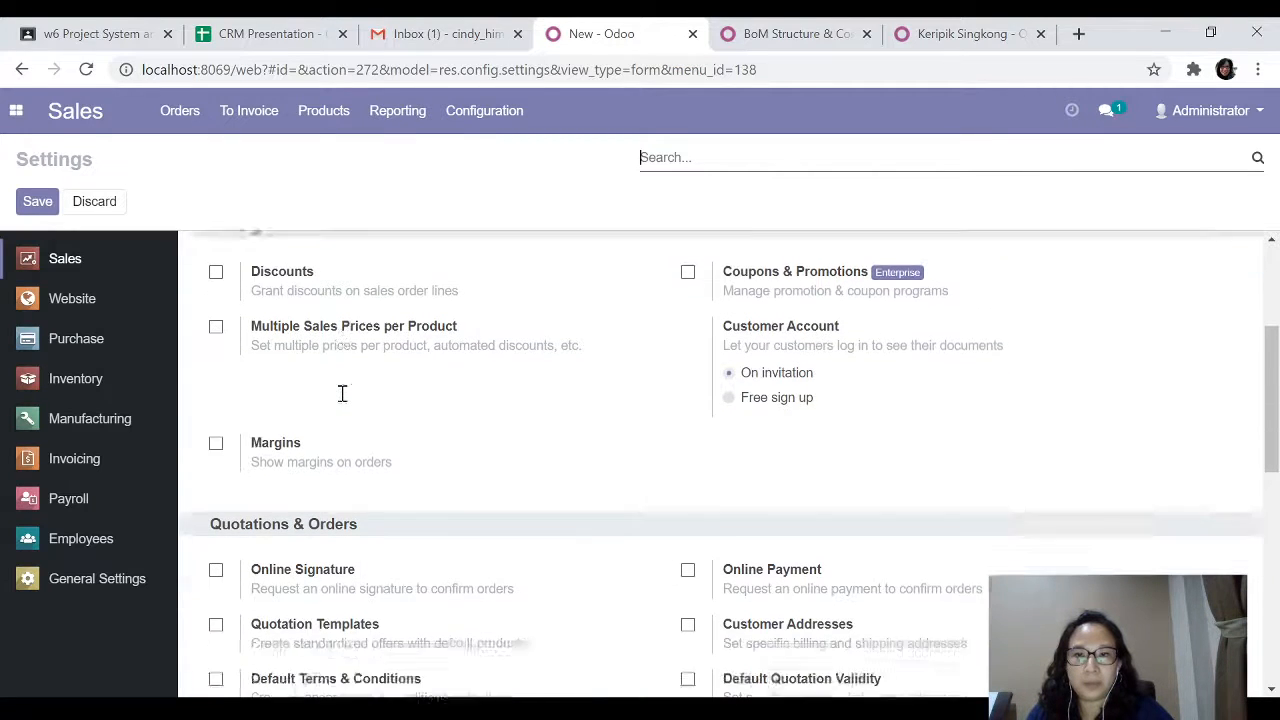
{"action": "left_click", "coordinate": [216, 283]}
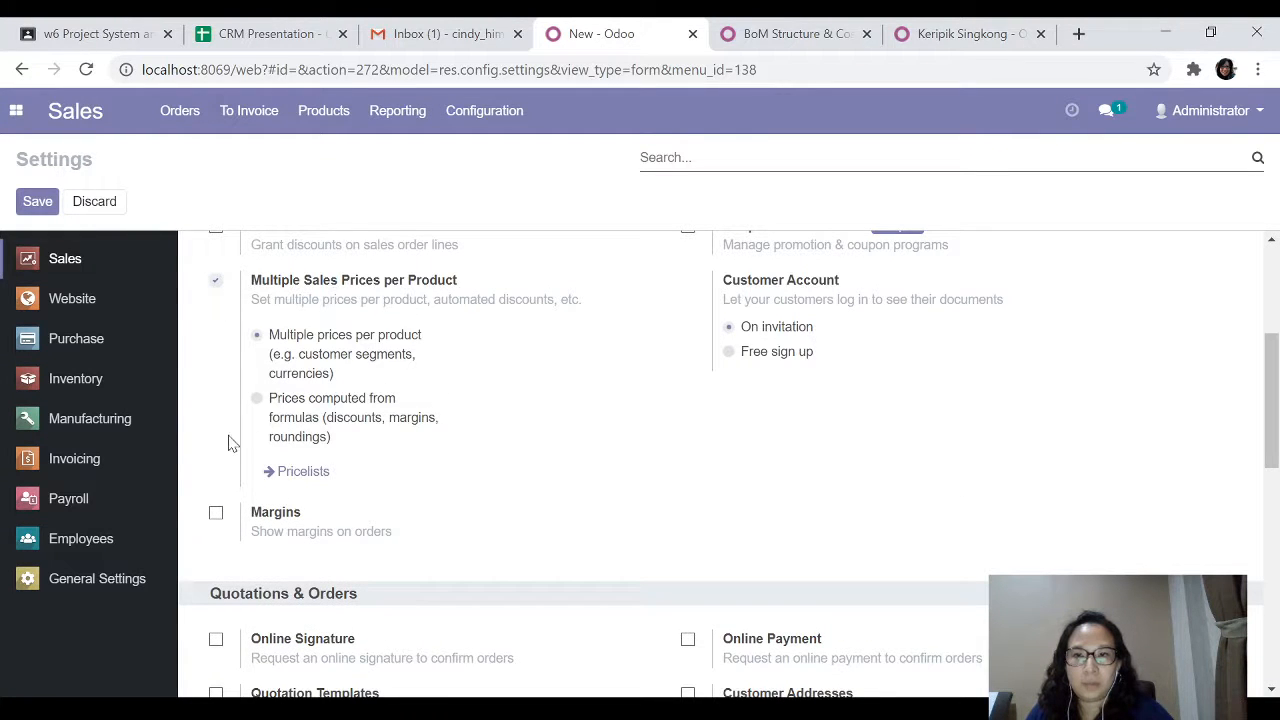
{"action": "left_click", "coordinate": [258, 400]}
{"action": "left_click", "coordinate": [40, 210]}
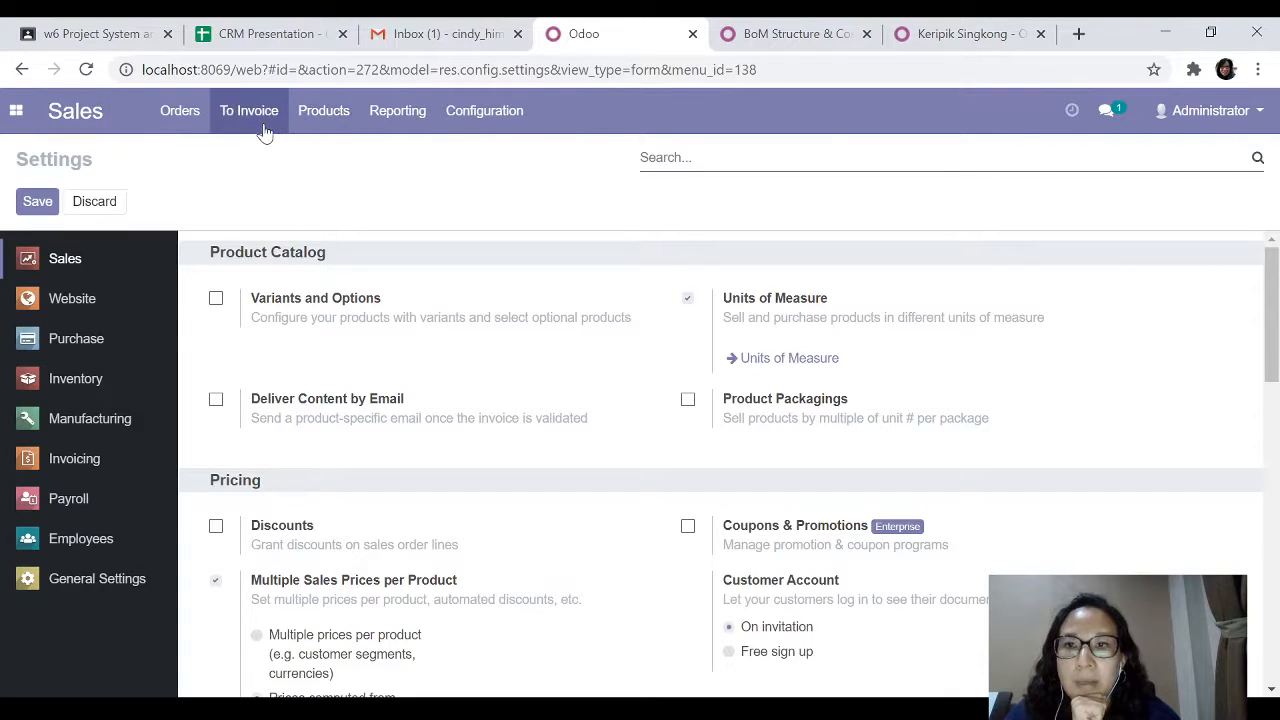
- Open the list of pricelists in Sales
{"action": "left_click", "coordinate": [175, 118]}
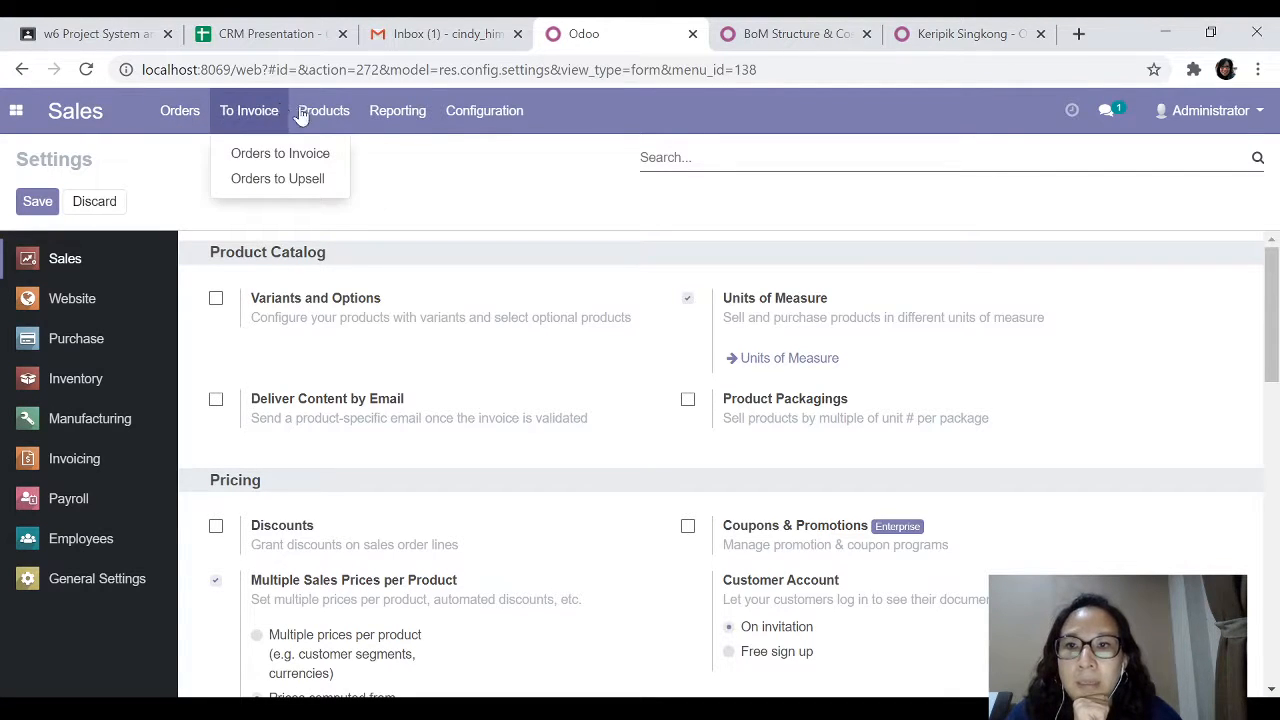
{"action": "mouse_move", "coordinate": [310, 114]}
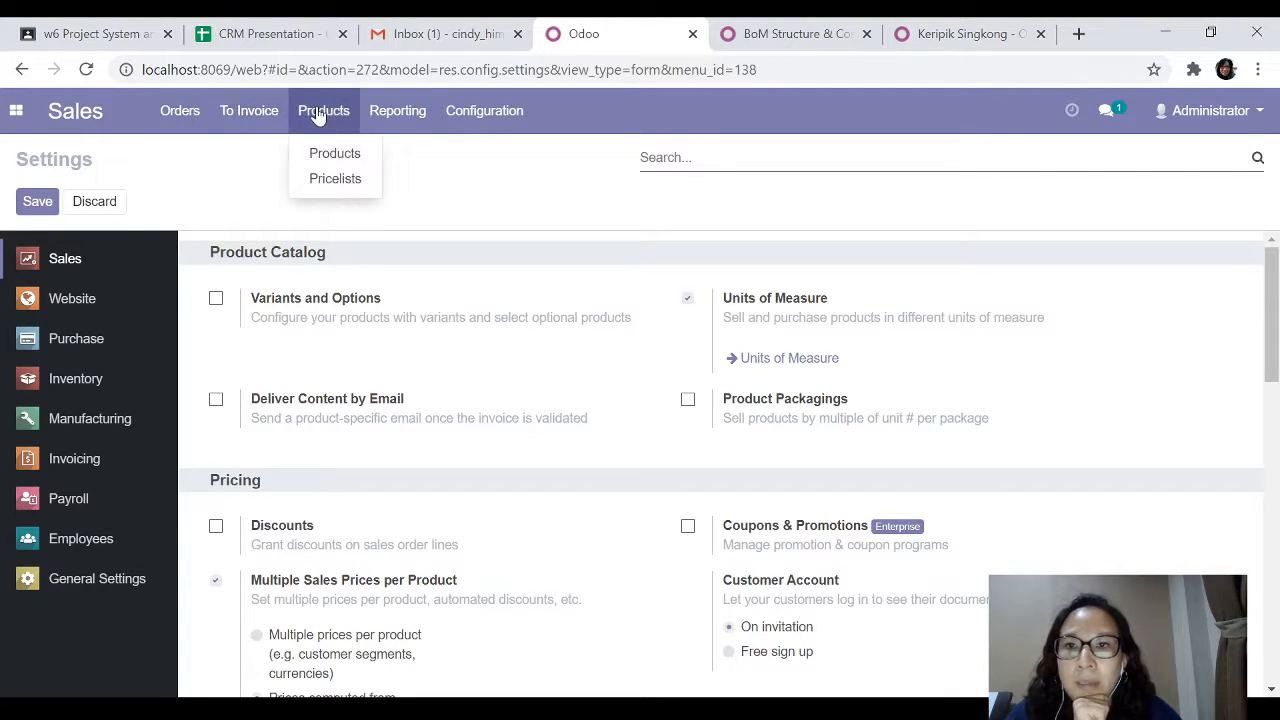
{"action": "left_click", "coordinate": [335, 180]}
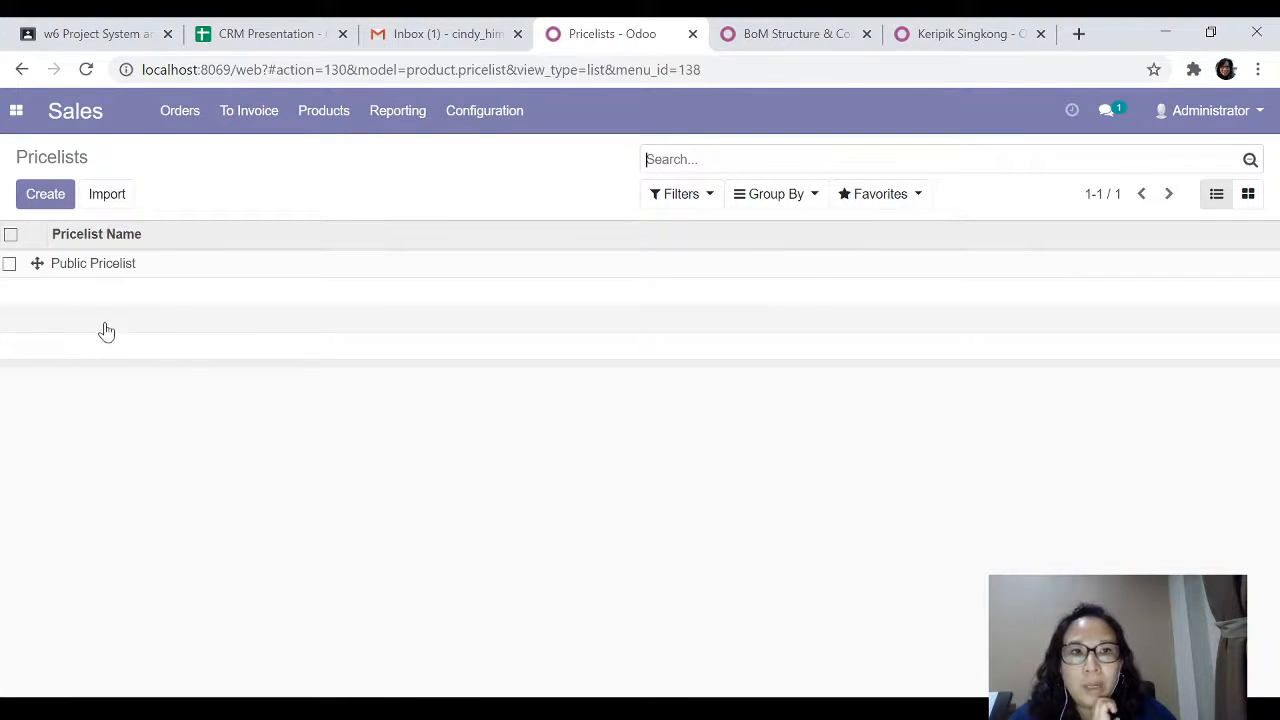
- Check the sales price on the Keripik Singkong product record that is already open in the browser
{"action": "left_click", "coordinate": [957, 34]}
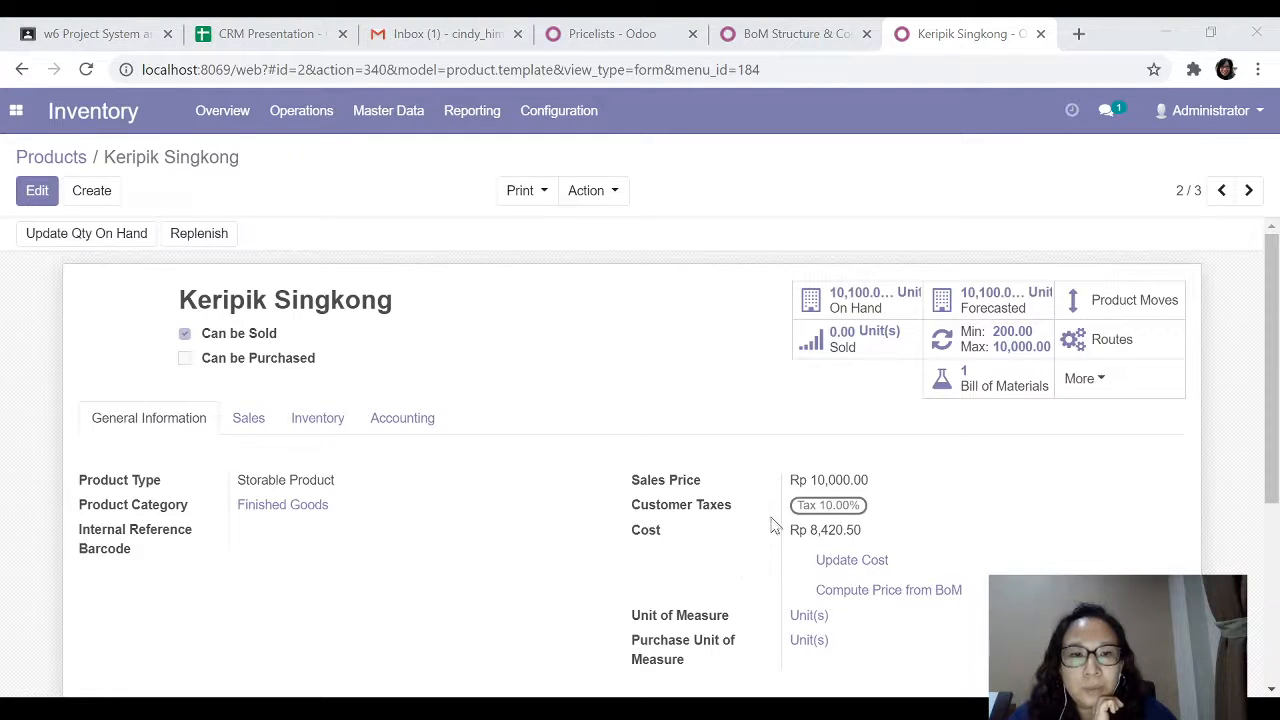
{"action": "left_click_drag", "start_coordinate": [887, 486], "coordinate": [788, 484]}
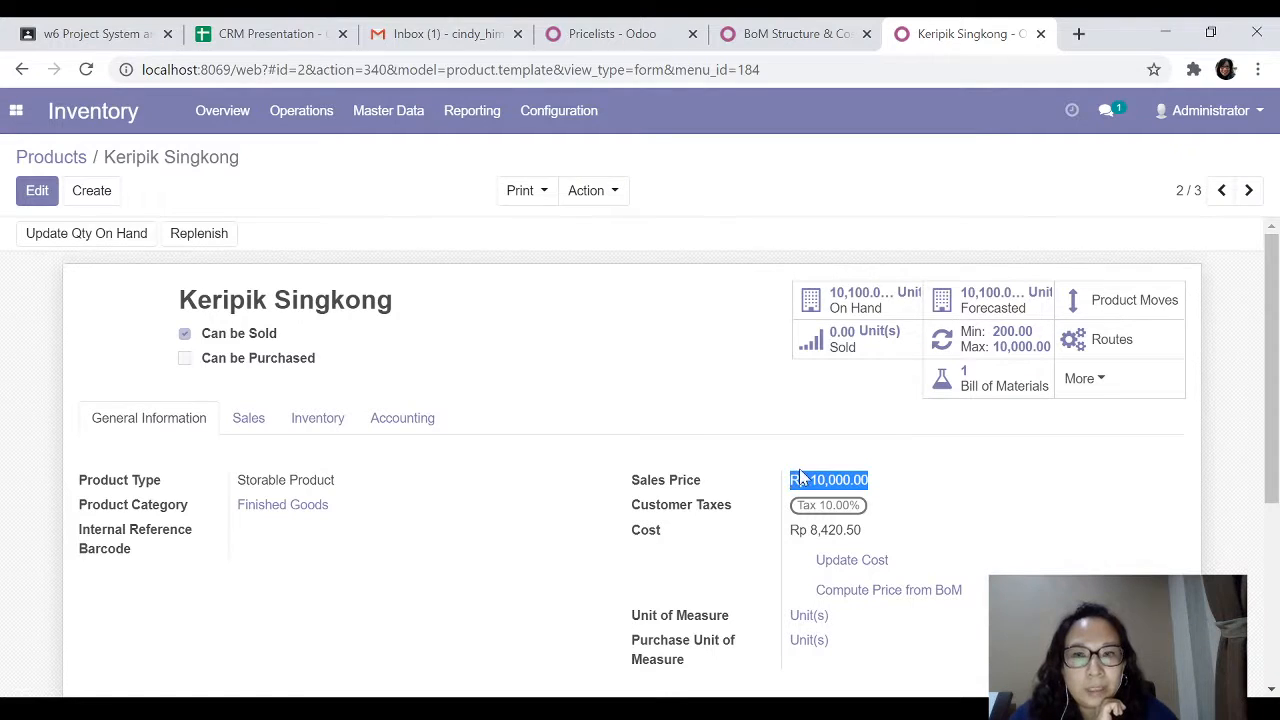
{"action": "left_click", "coordinate": [797, 482]}
{"action": "left_click_drag", "start_coordinate": [791, 480], "coordinate": [866, 480]}
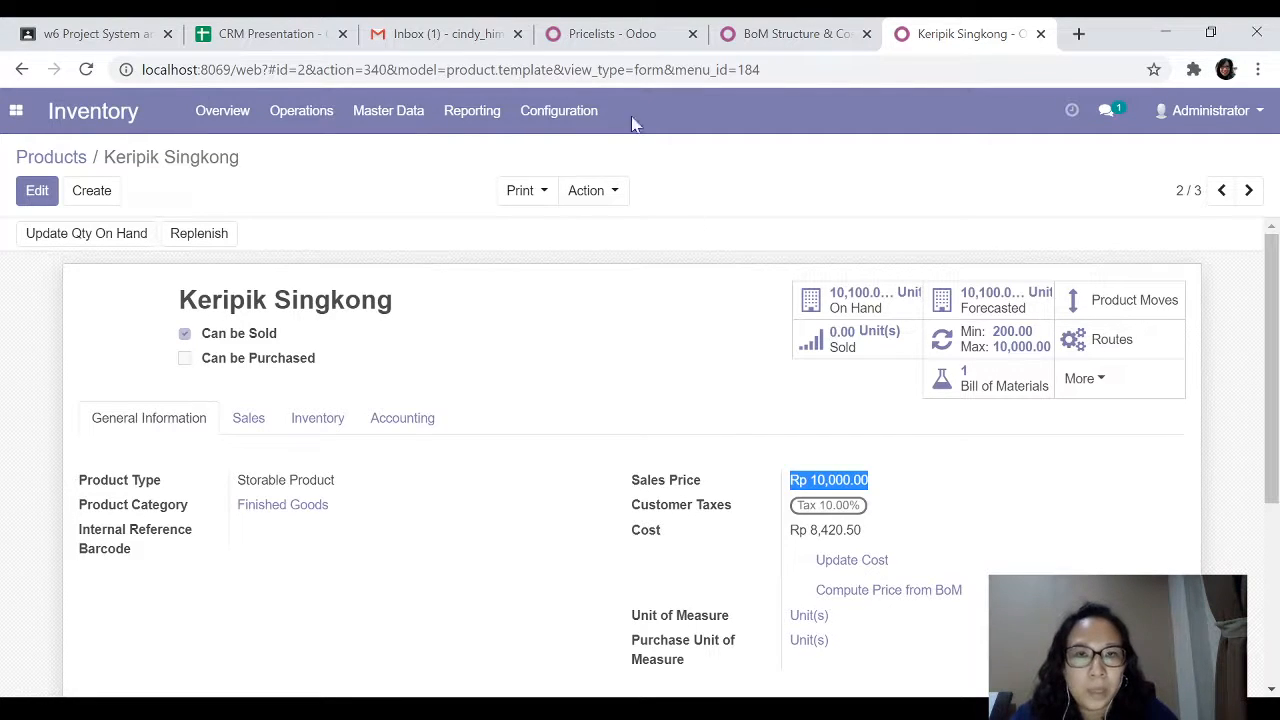
- Return to the pricelists and create a new one named "Discount Public"
{"action": "left_click", "coordinate": [600, 33]}
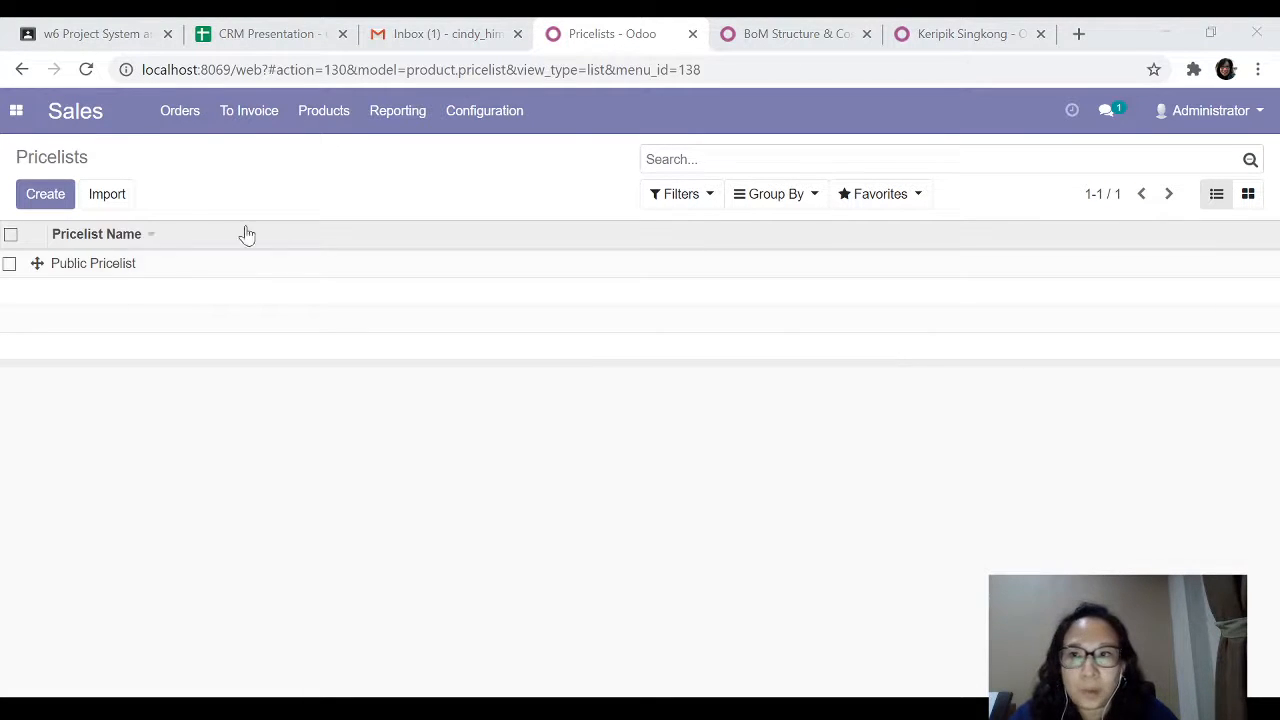
{"action": "left_click", "coordinate": [38, 200]}
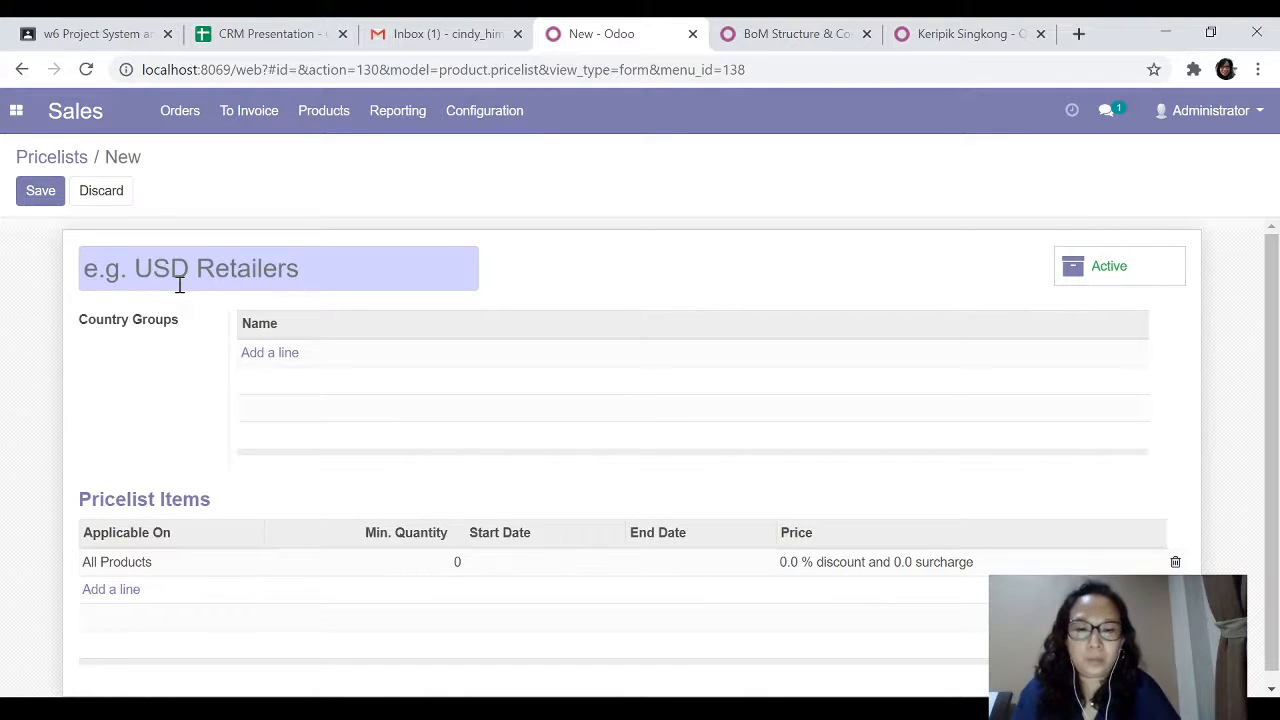
{"action": "type", "text": "Disco"}
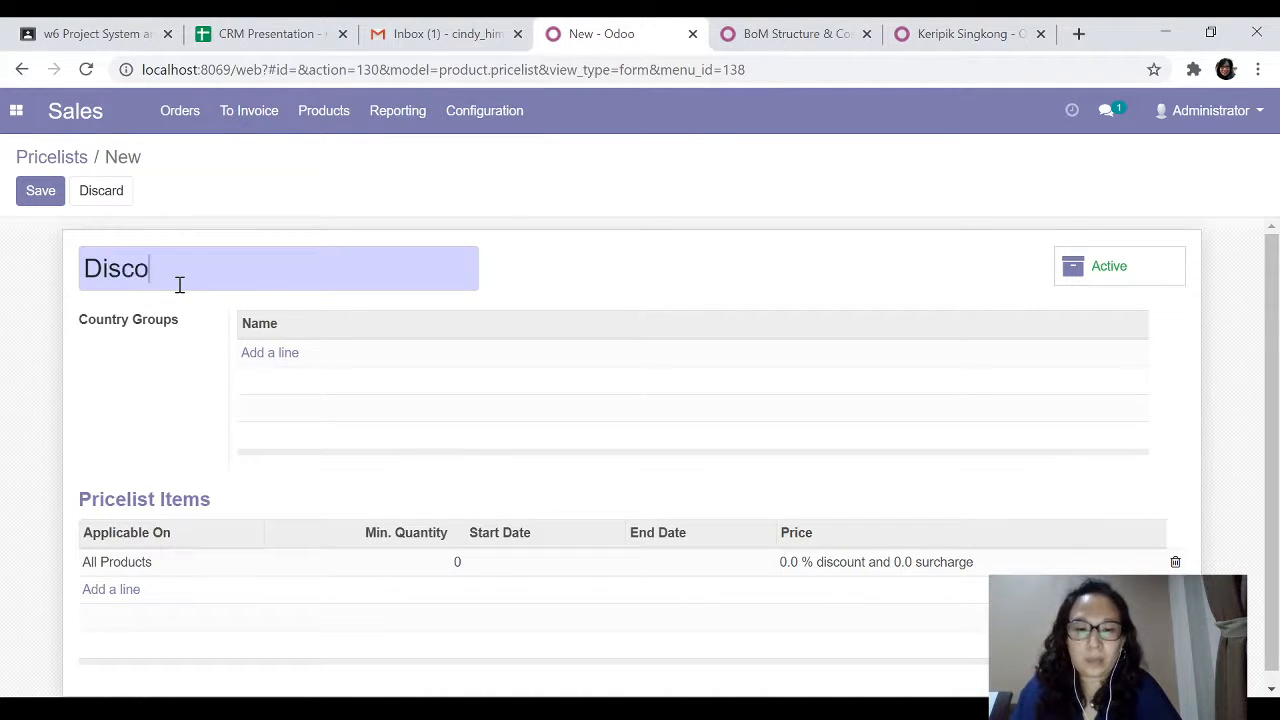
{"action": "type", "text": "unt Public"}
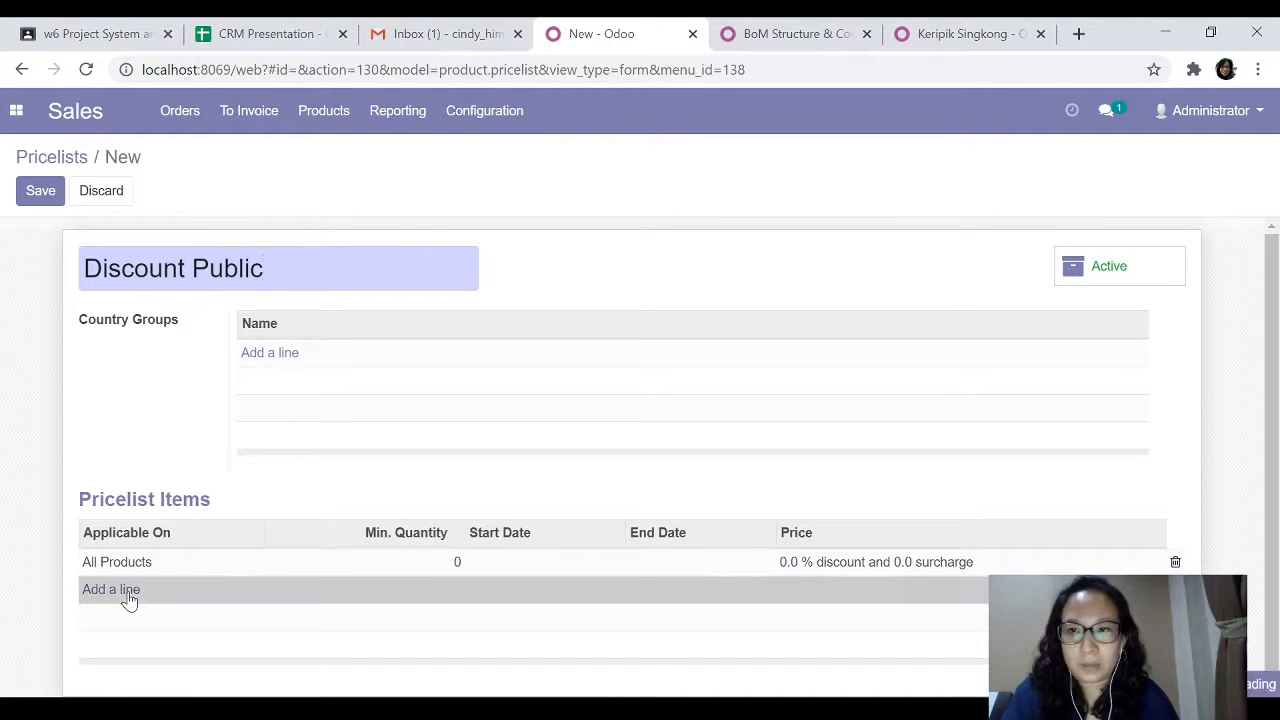
- Start a new pricelist item applied to the product Keripik Singkong, with its price computed by Formula
{"action": "left_click", "coordinate": [127, 594]}
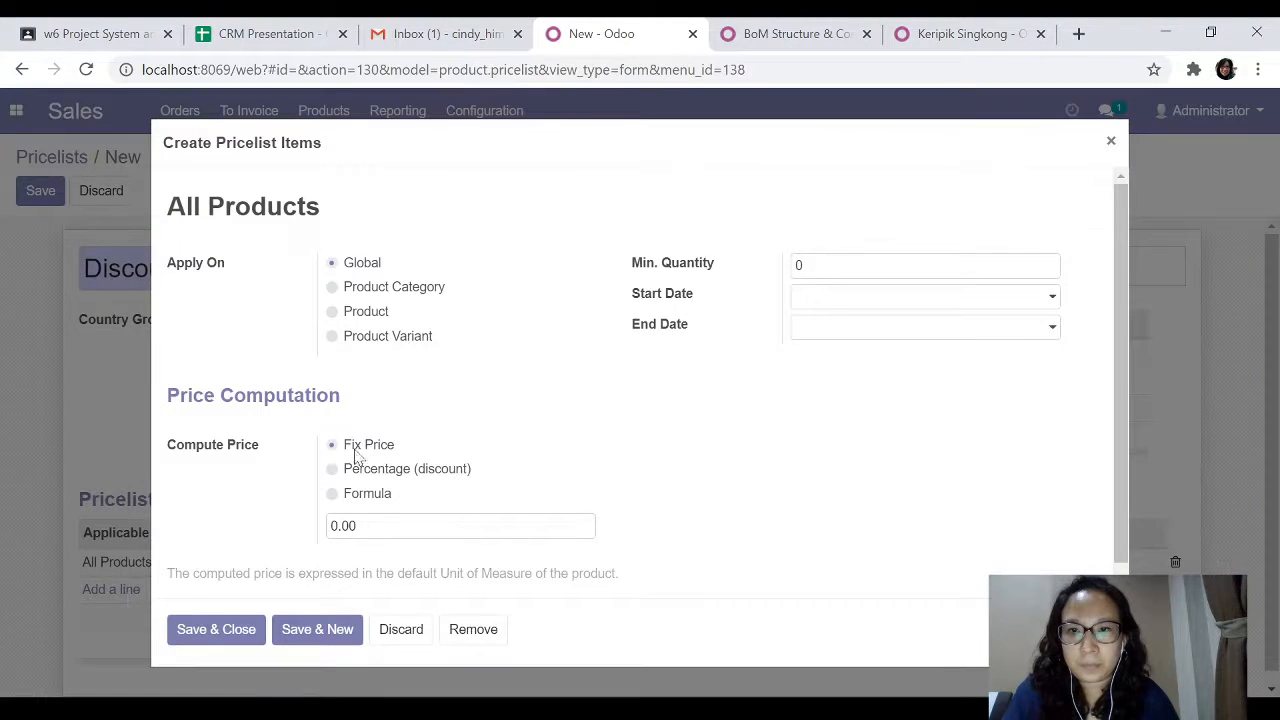
{"action": "left_click", "coordinate": [333, 312]}
{"action": "left_click", "coordinate": [365, 376]}
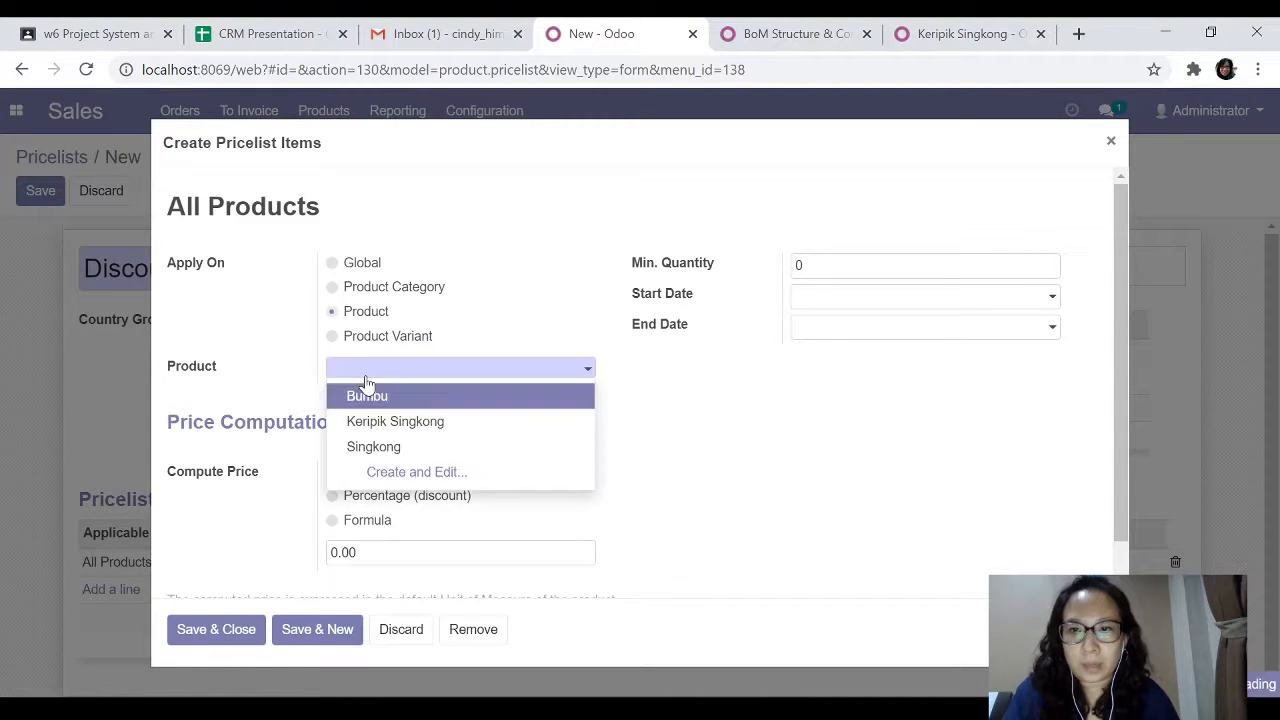
{"action": "left_click", "coordinate": [372, 421]}
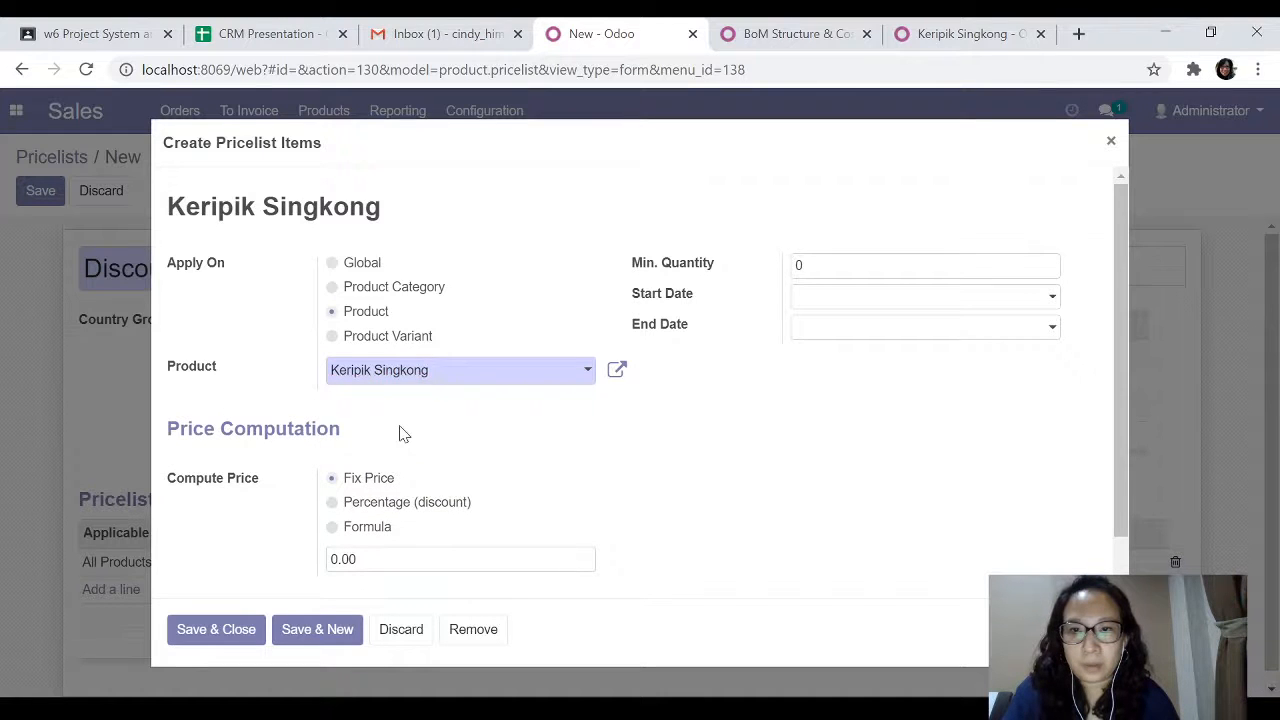
{"action": "scroll", "coordinate": [400, 430], "scroll_direction": "down", "scroll_amount": 1}
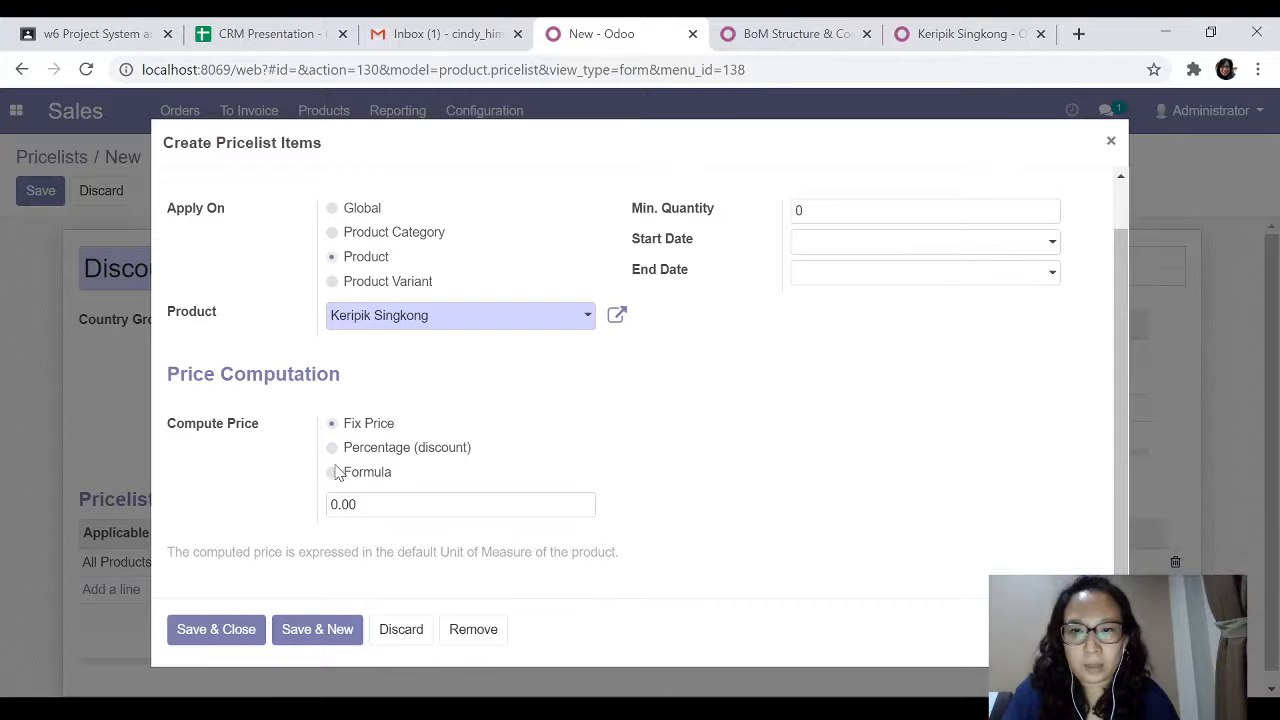
{"action": "left_click", "coordinate": [333, 474]}
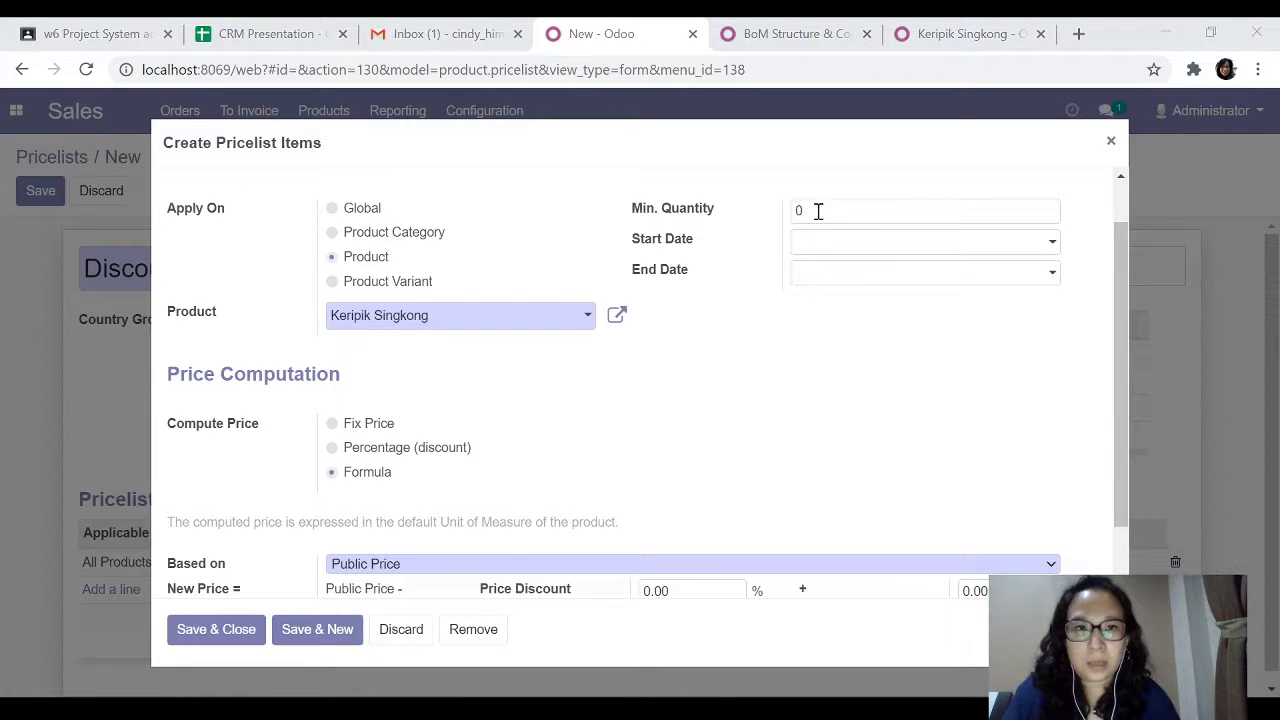
- Set the pricelist item's minimum quantity to 20
{"action": "left_click_drag", "start_coordinate": [814, 209], "coordinate": [766, 209]}
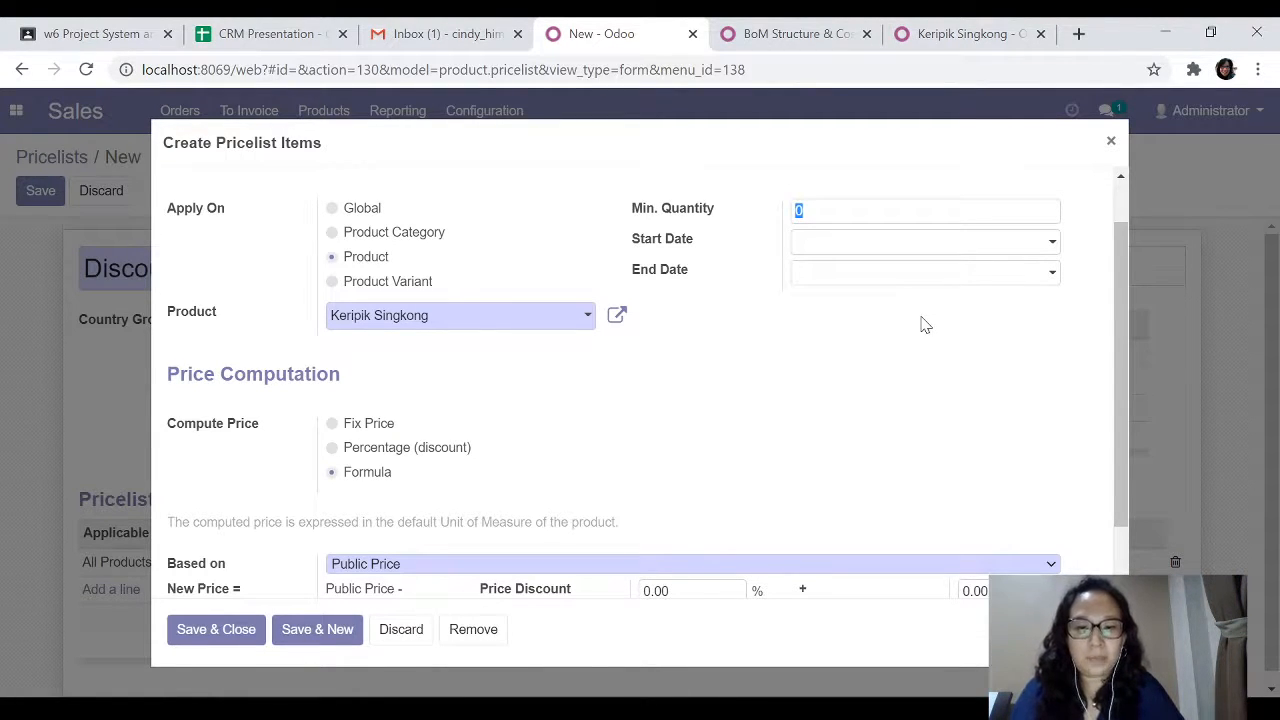
{"action": "type", "text": "20"}
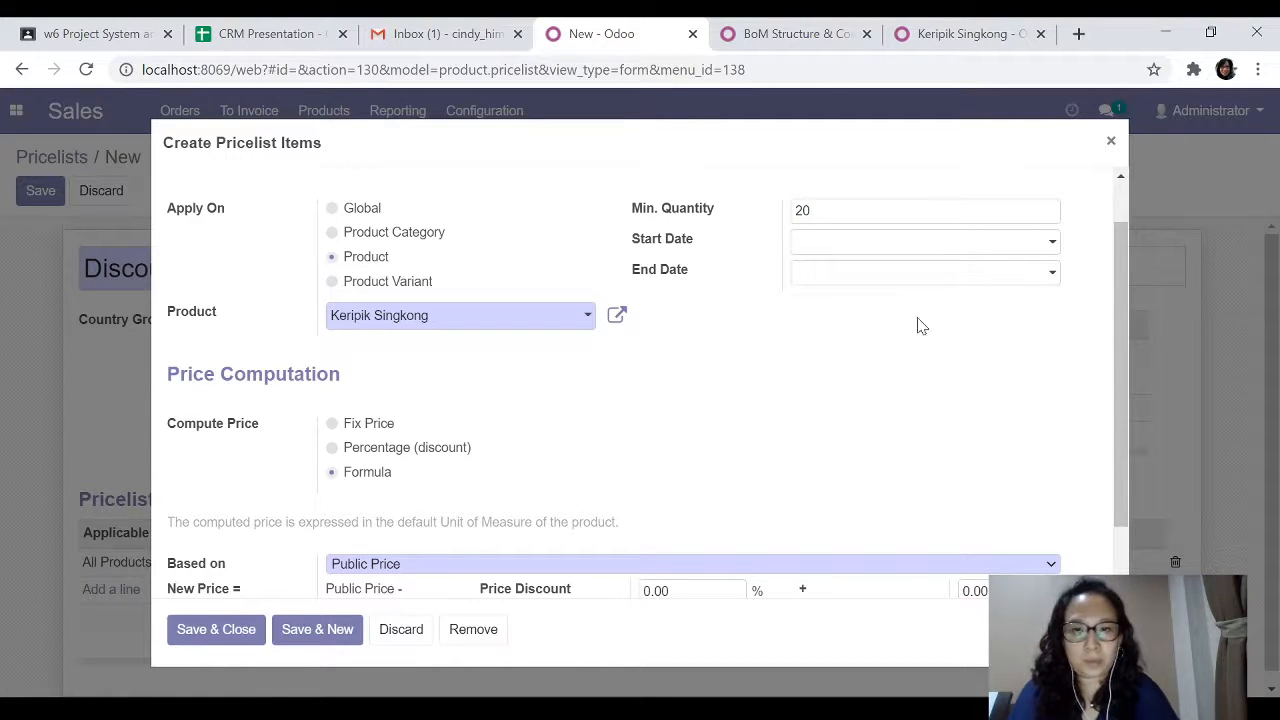
{"action": "scroll", "coordinate": [746, 466], "scroll_direction": "down", "scroll_amount": 1}
{"action": "scroll", "coordinate": [749, 474], "scroll_direction": "up", "scroll_amount": 2}
{"action": "scroll", "coordinate": [745, 510], "scroll_direction": "down", "scroll_amount": 1}
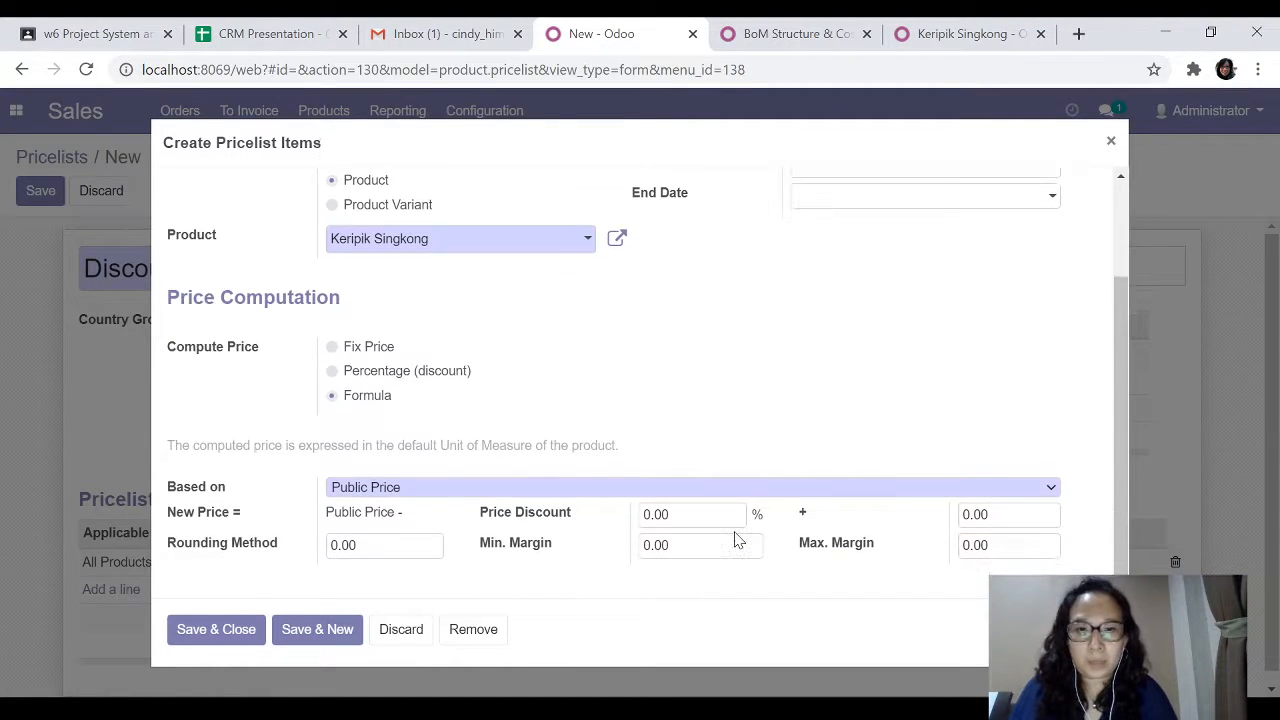
{"action": "scroll", "coordinate": [732, 548], "scroll_direction": "up", "scroll_amount": 1}
{"action": "scroll", "coordinate": [420, 575], "scroll_direction": "down", "scroll_amount": 1}
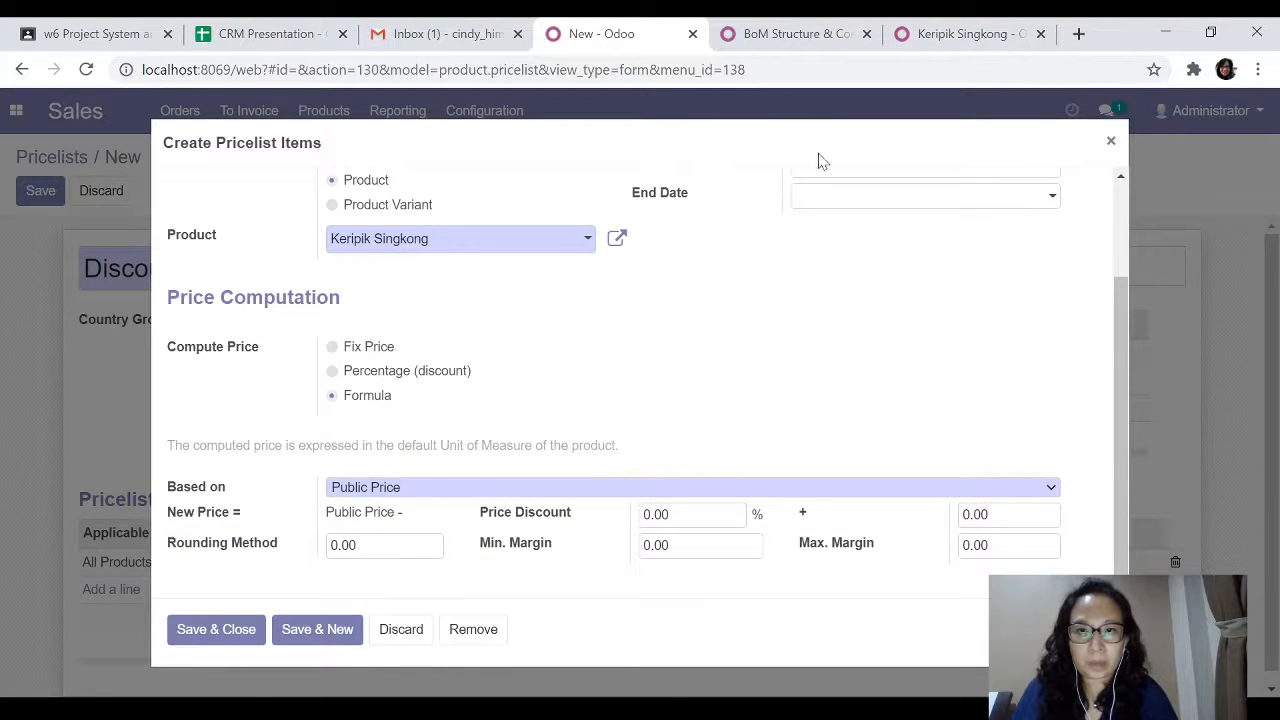
- Recheck the sales price on the open Keripik Singkong product record and set the pricelist item's price discount to 10%
{"action": "left_click", "coordinate": [978, 33]}
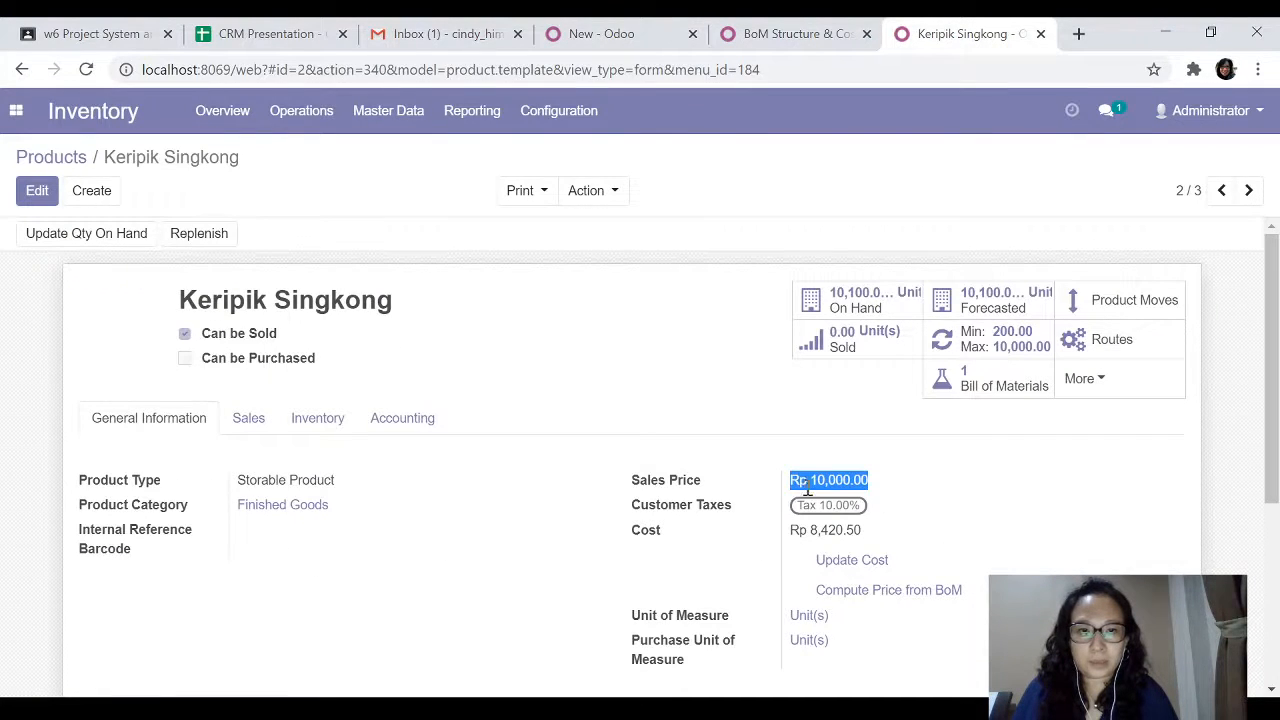
{"action": "left_click", "coordinate": [618, 36]}
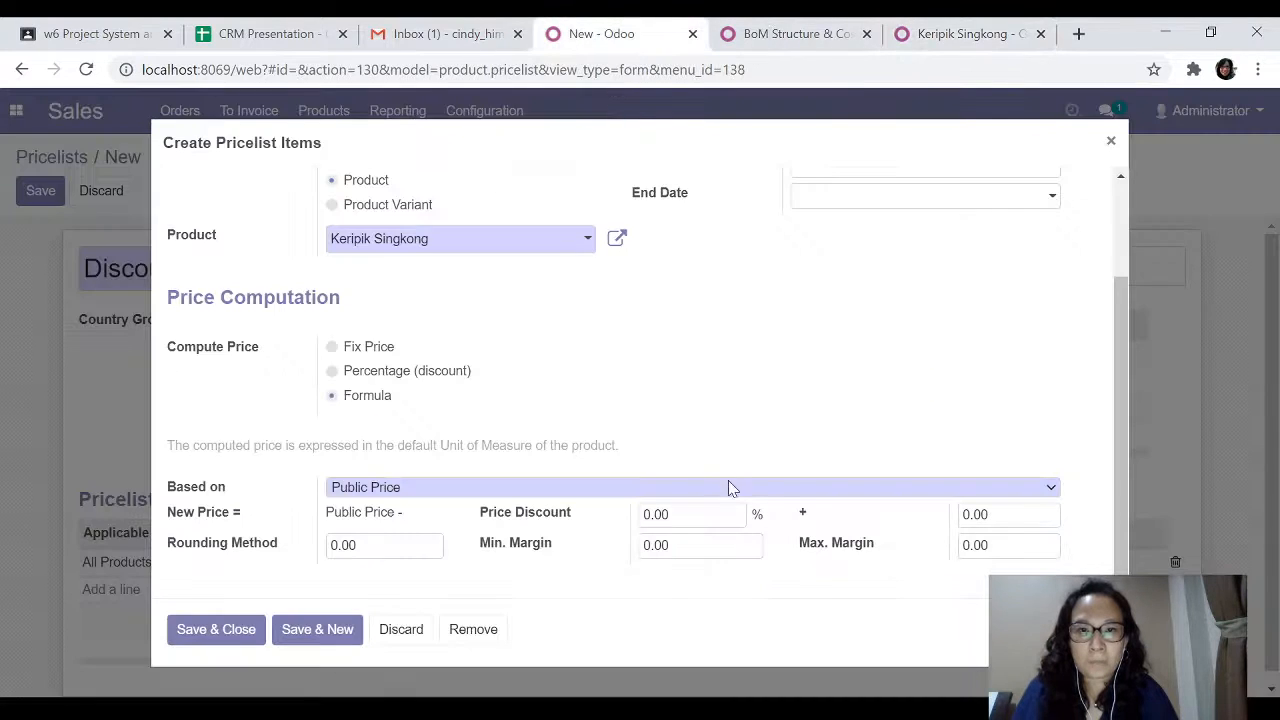
{"action": "left_click_drag", "start_coordinate": [688, 515], "coordinate": [640, 513]}
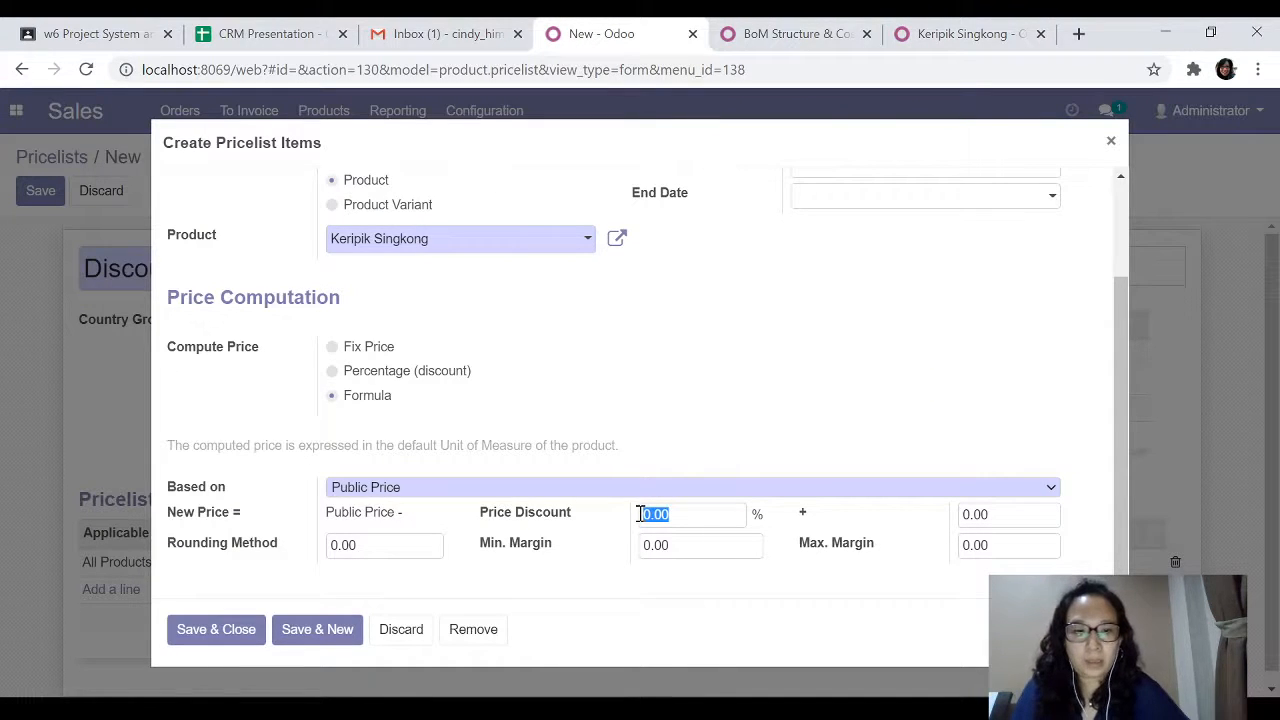
{"action": "type", "text": "10"}
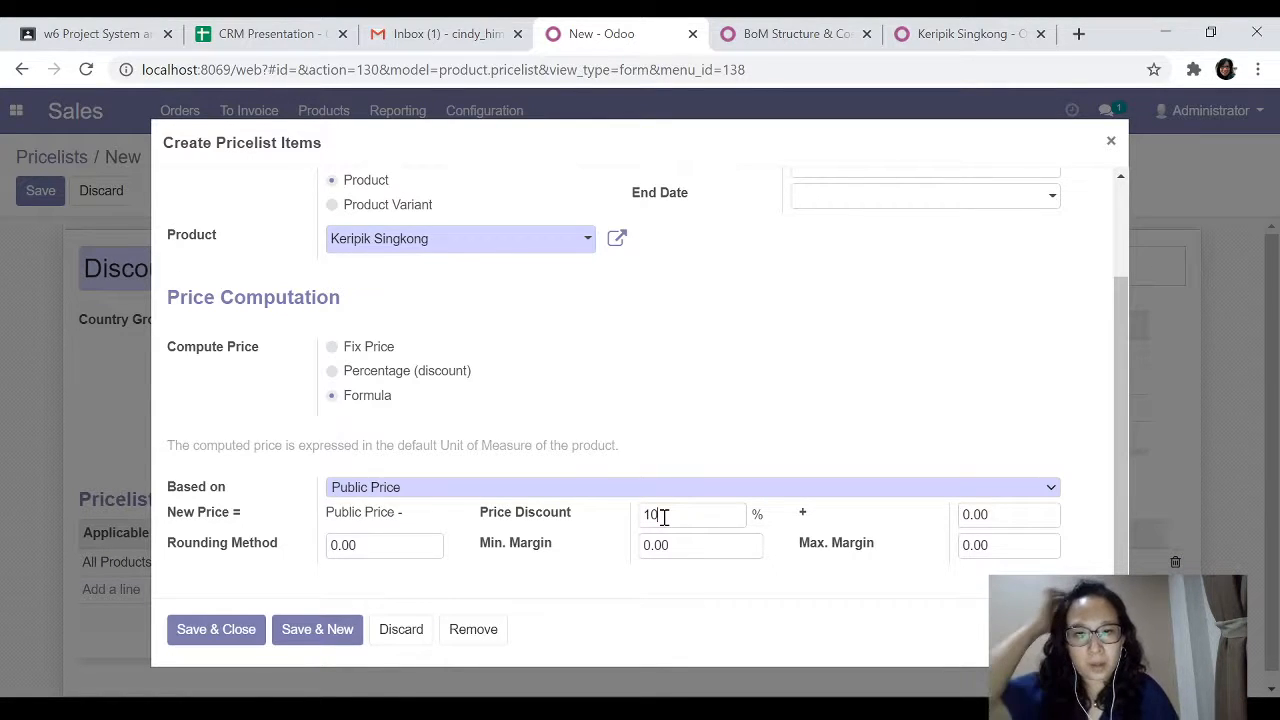
- Try a fixed surcharge of -2000 in place of the percentage discount and clear it again
{"action": "left_click_drag", "start_coordinate": [663, 516], "coordinate": [629, 517]}
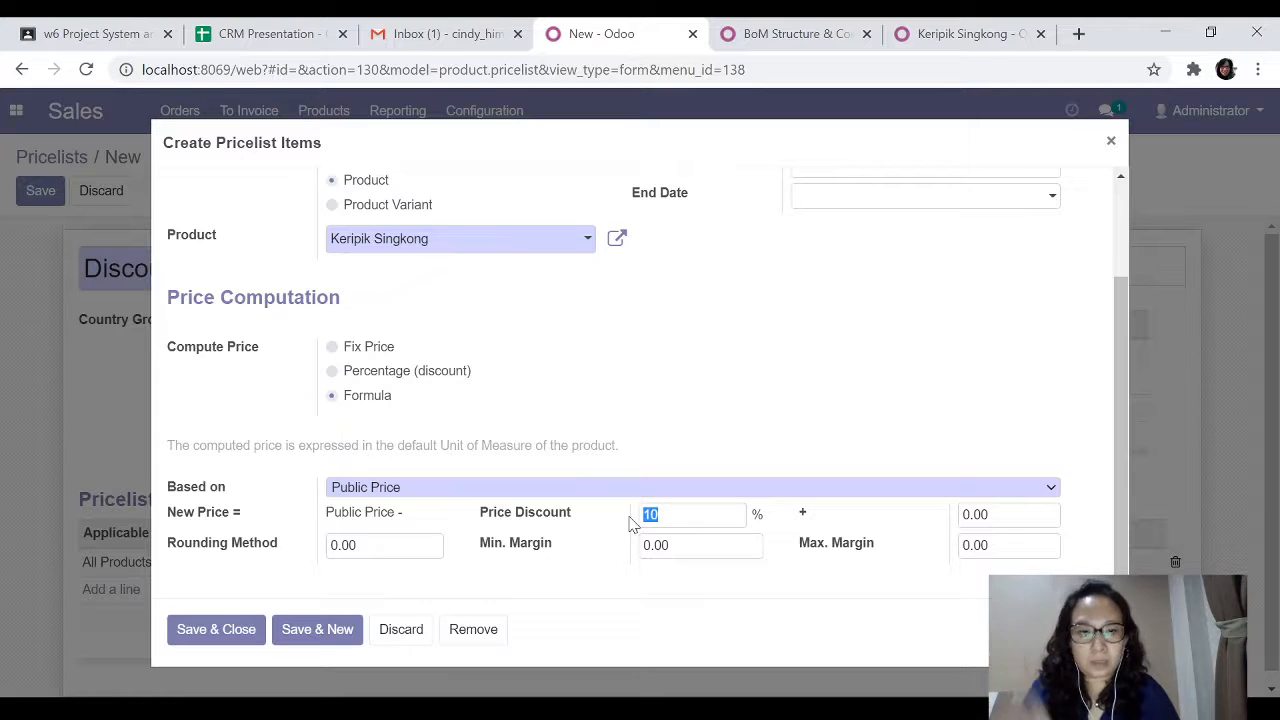
{"action": "key", "text": "BackSpace"}
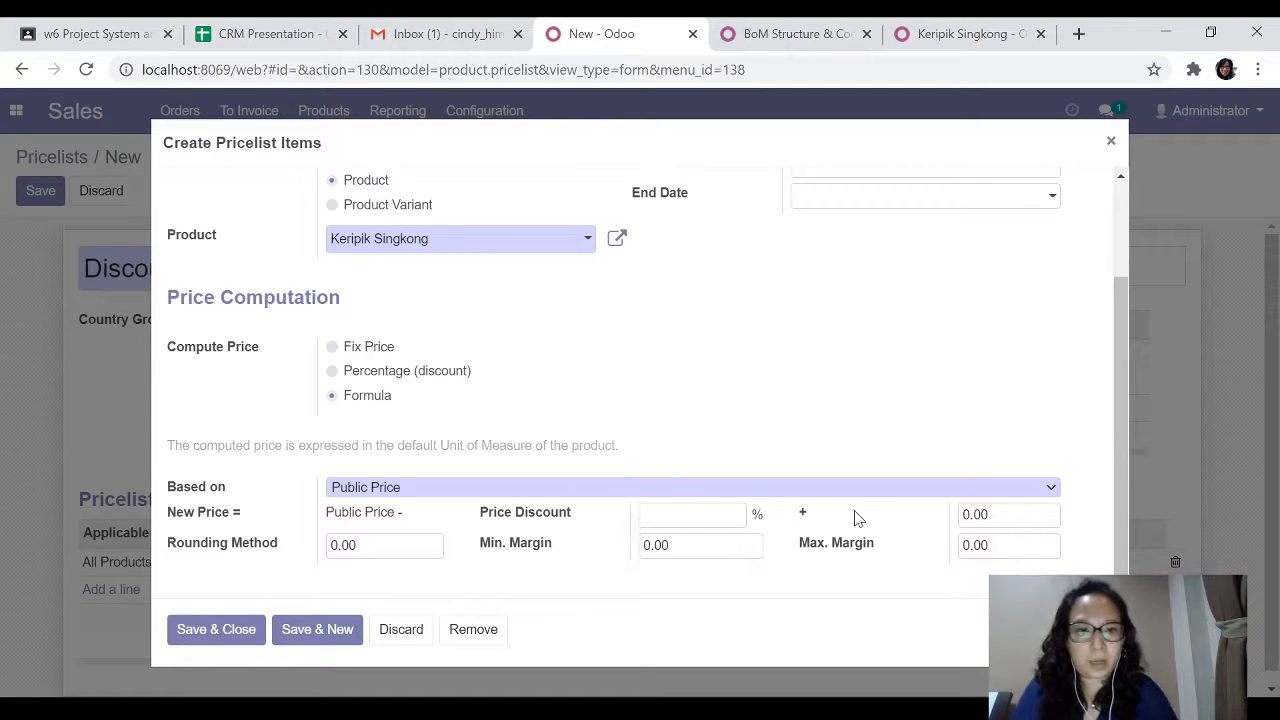
{"action": "left_click_drag", "start_coordinate": [1020, 514], "coordinate": [940, 524]}
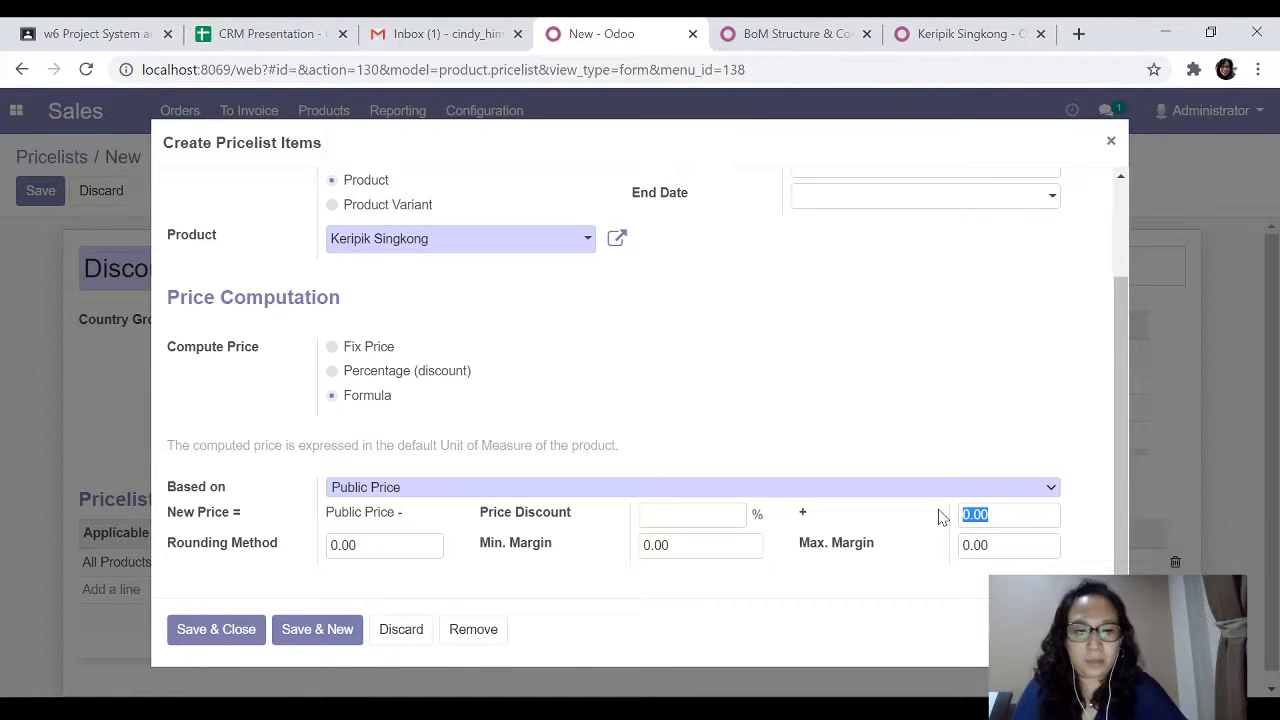
{"action": "type", "text": "-"}
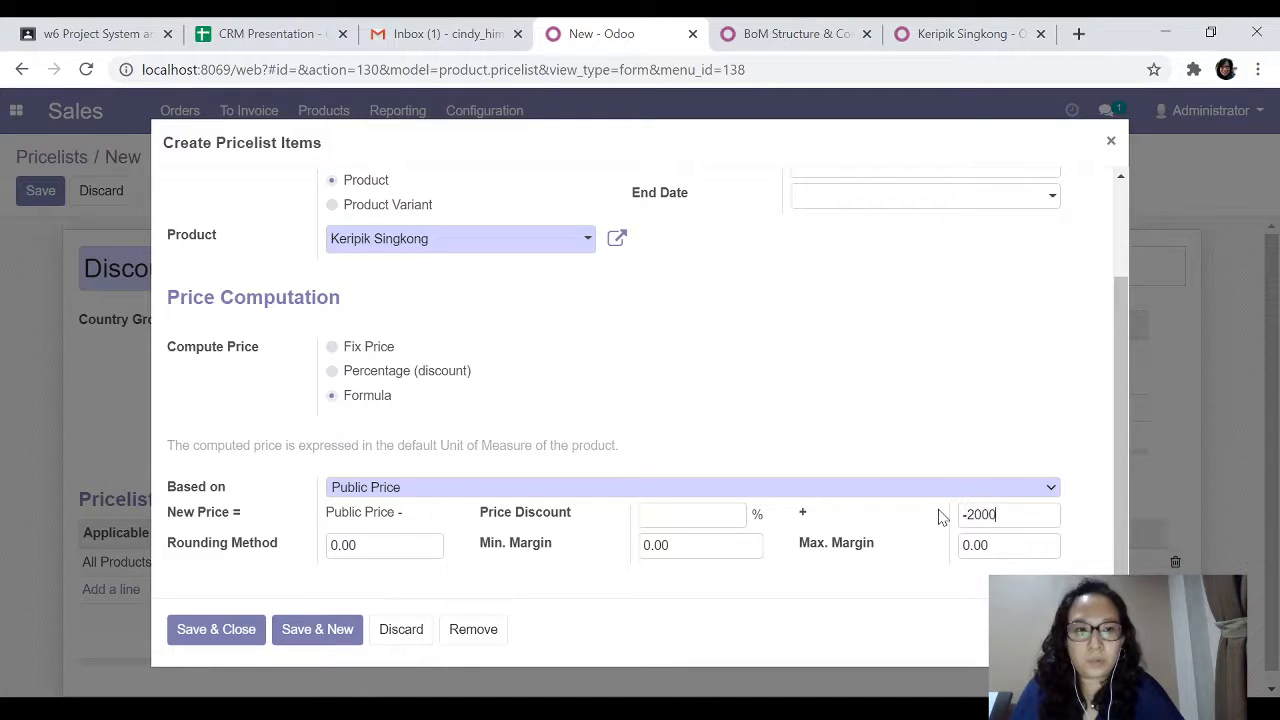
{"action": "type", "text": "2000"}
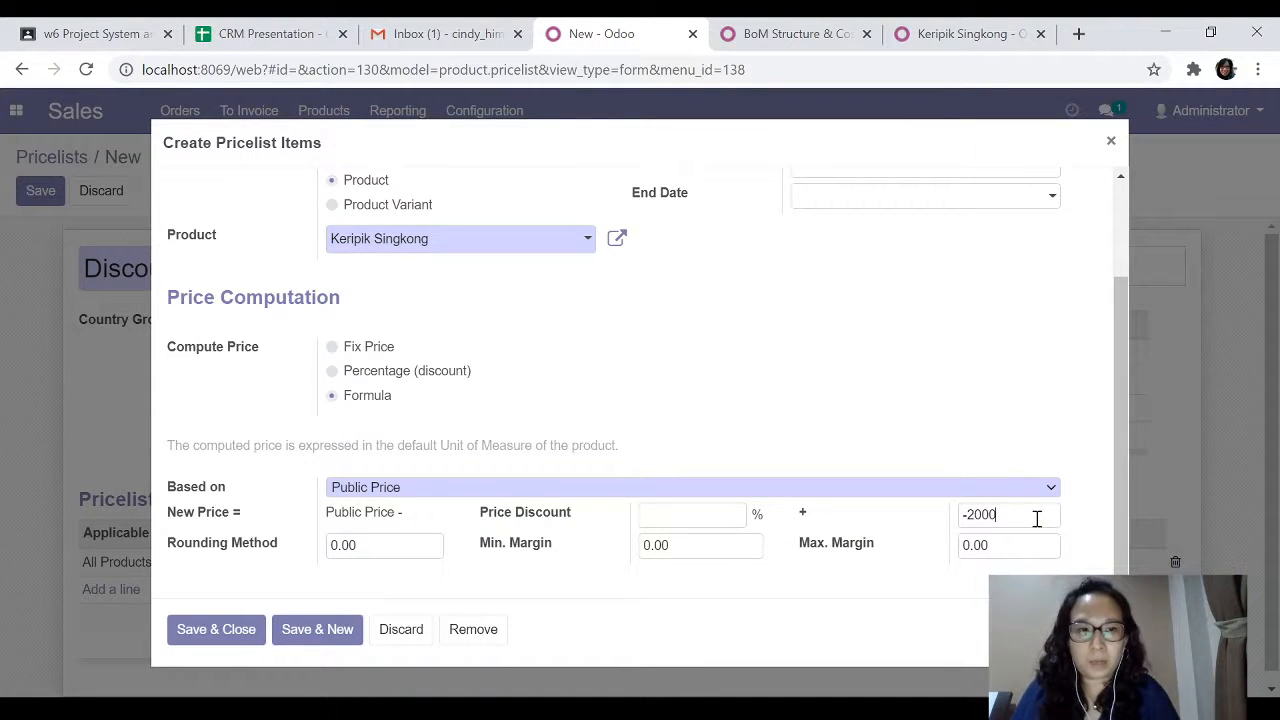
{"action": "left_click_drag", "start_coordinate": [1036, 514], "coordinate": [920, 532]}
{"action": "key", "text": "BackSpace"}
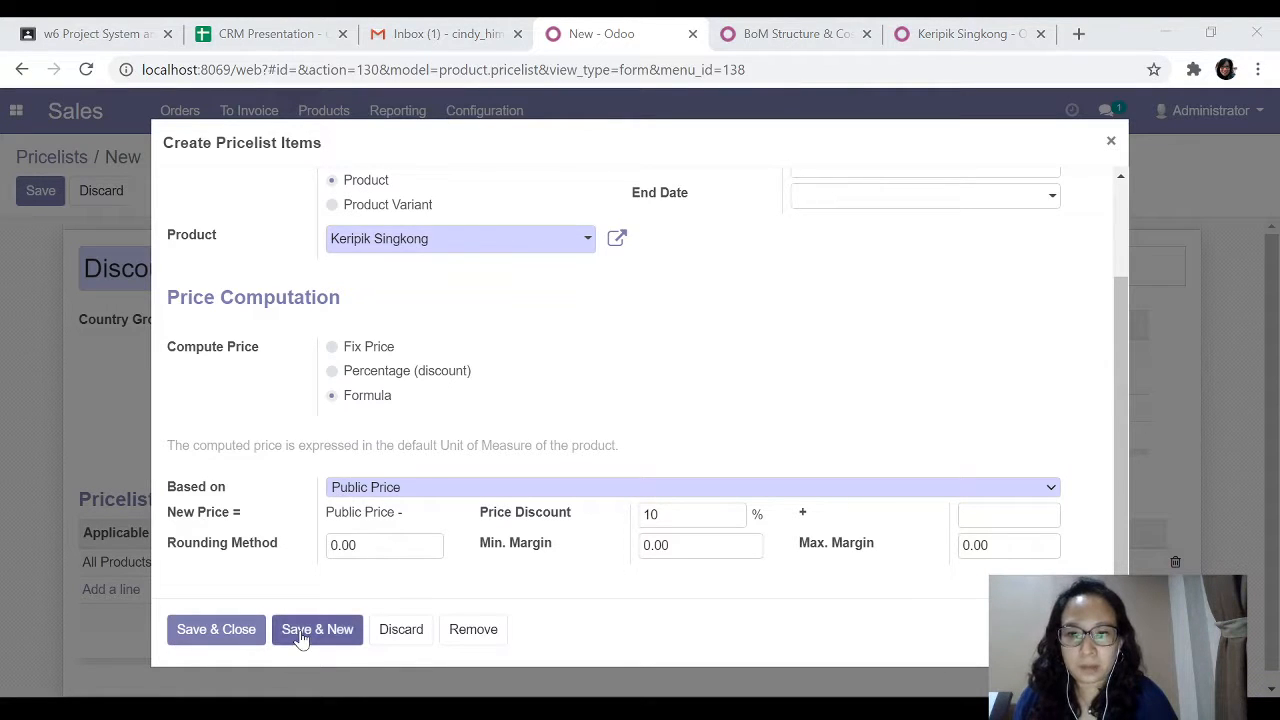
- Save the Keripik Singkong item with a 10% price discount and save the Discount Public pricelist
{"action": "left_click", "coordinate": [250, 629]}
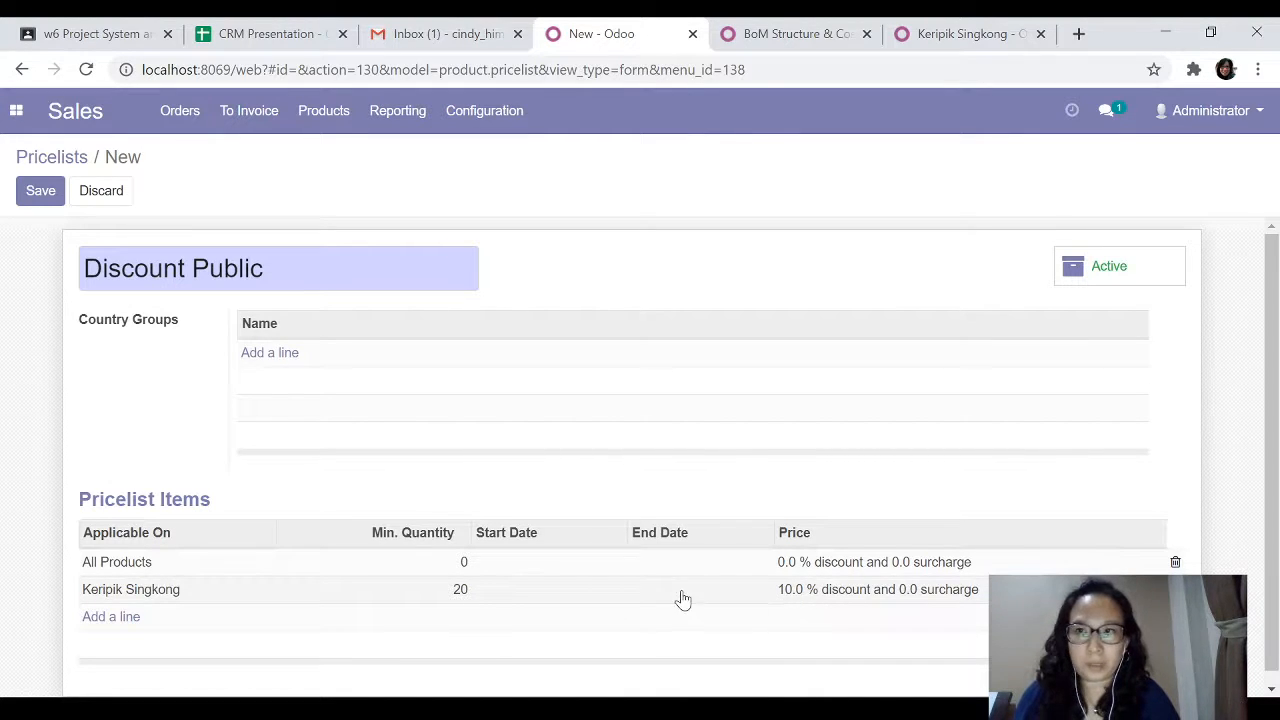
{"action": "left_click", "coordinate": [45, 192]}
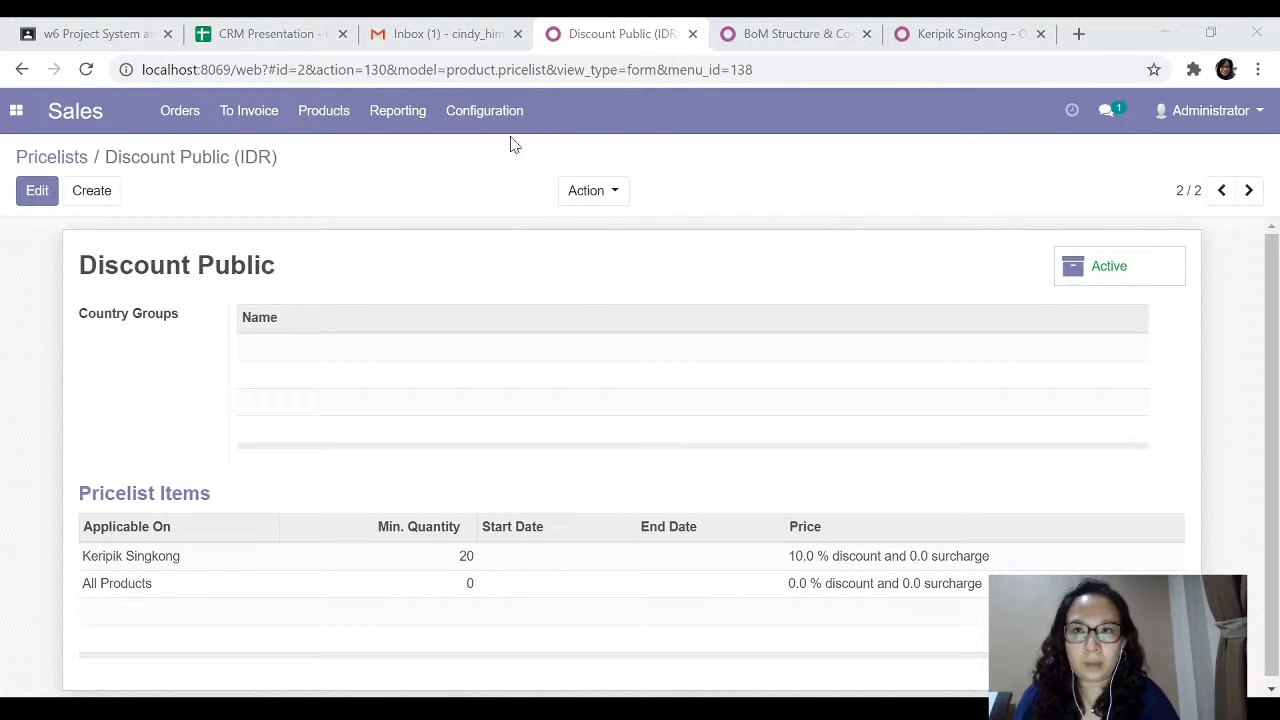
- Enable Discounts on sales order lines in the Sales settings and save the settings
{"action": "left_click", "coordinate": [492, 118]}
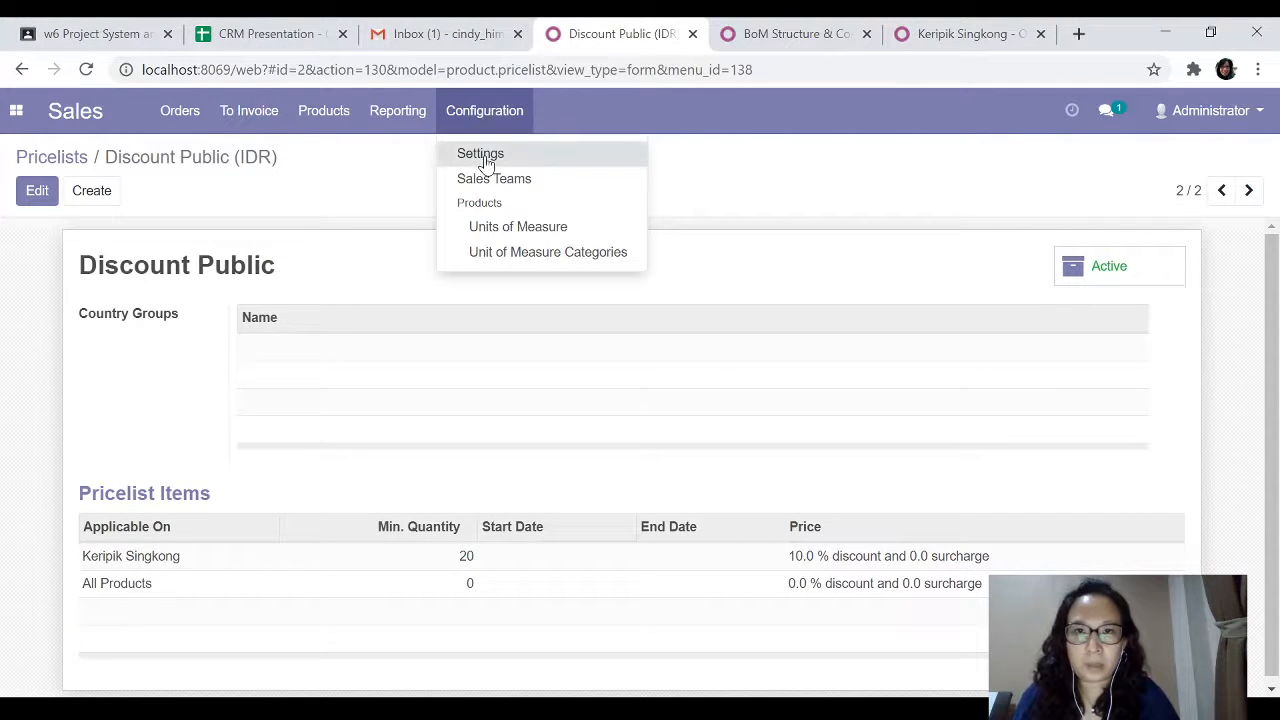
{"action": "left_click", "coordinate": [485, 158]}
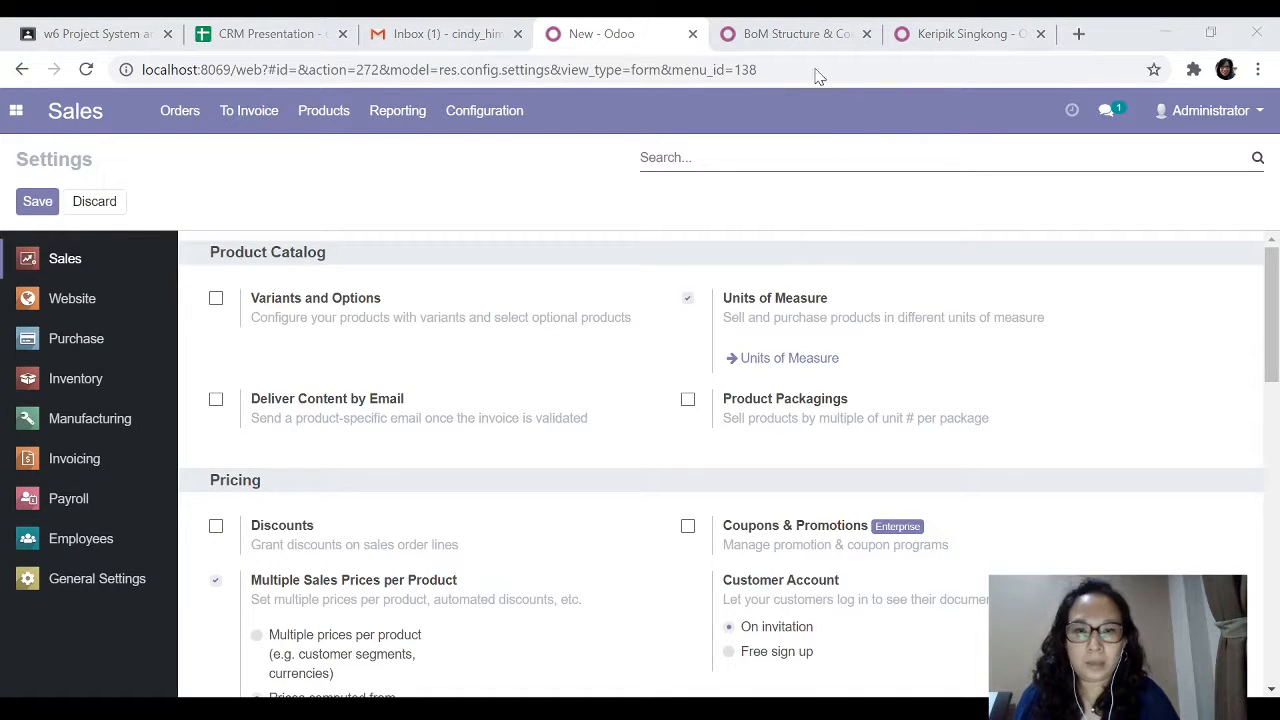
{"action": "left_click", "coordinate": [216, 527]}
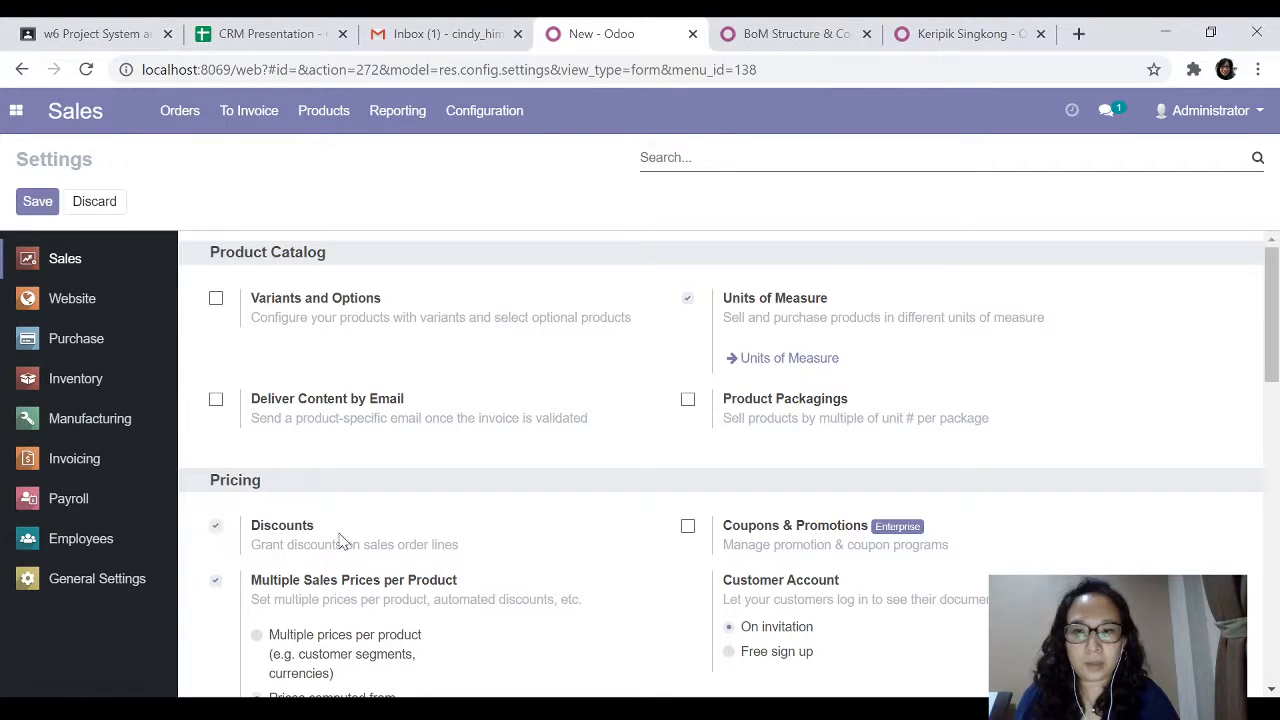
{"action": "left_click", "coordinate": [38, 203]}
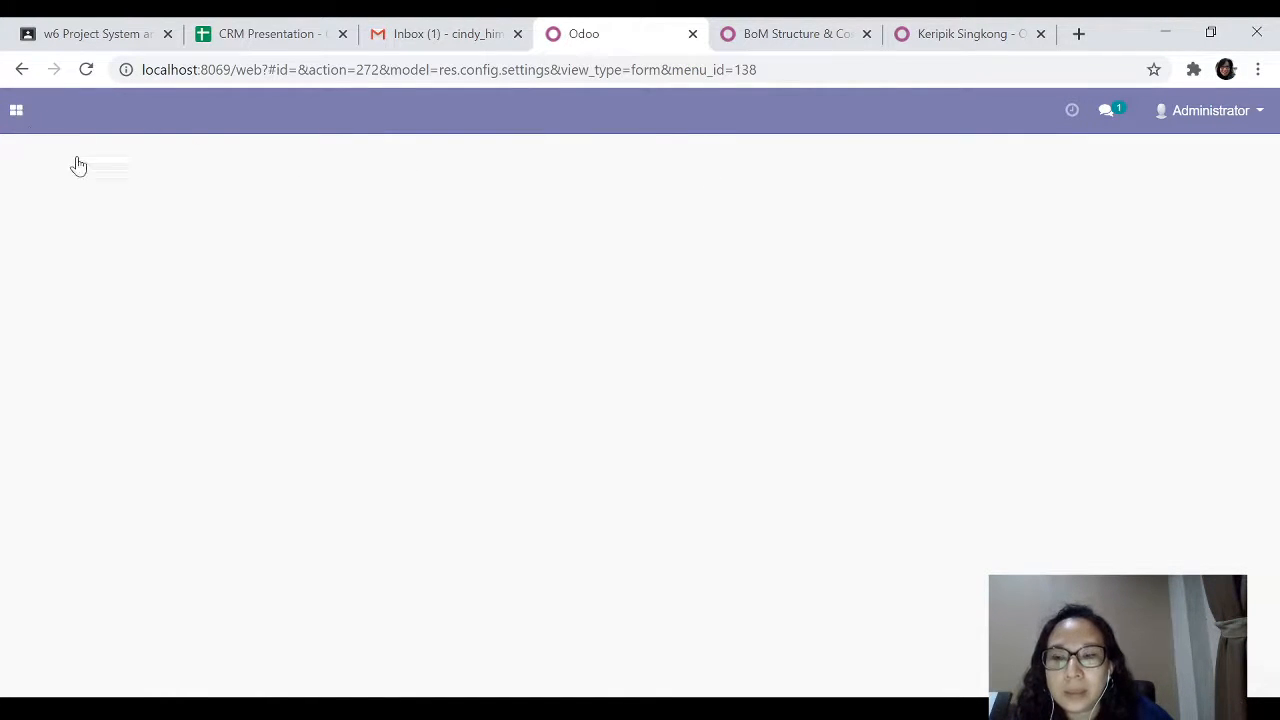
- Set the Discount Public pricelist's discount policy to "Show public price & discount to the customer" and save it
{"action": "left_click", "coordinate": [460, 128]}
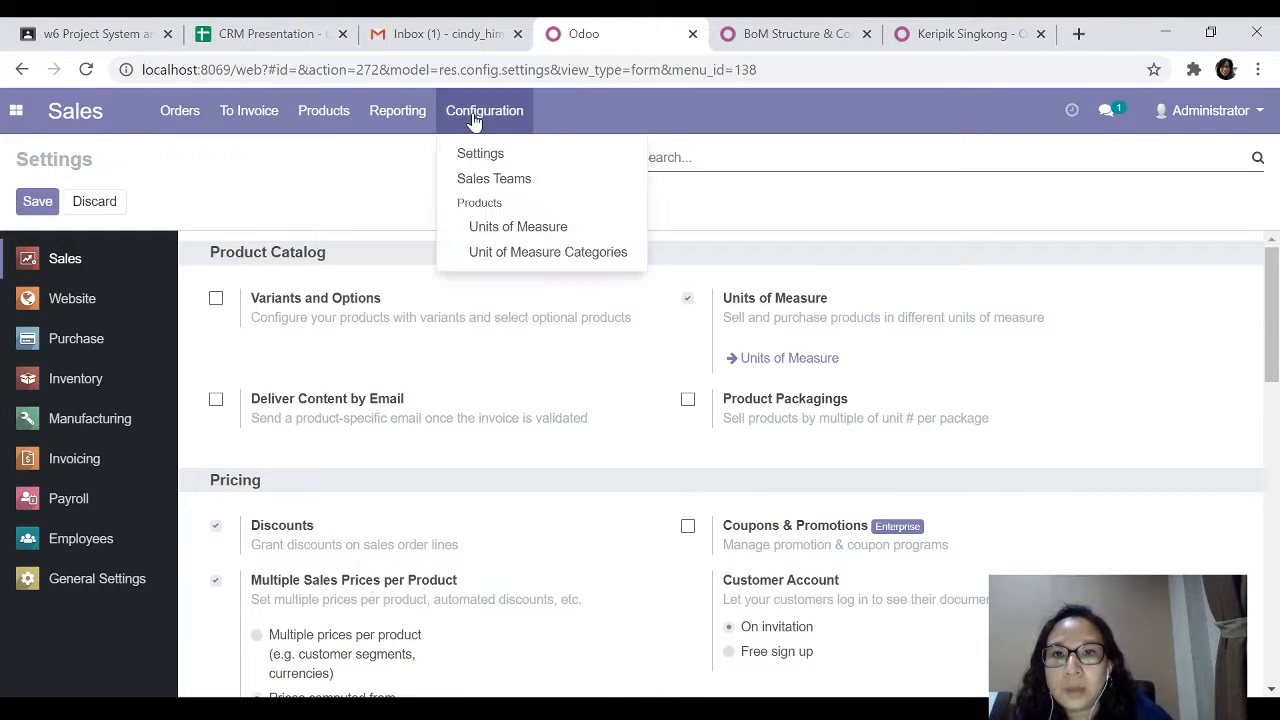
{"action": "left_click", "coordinate": [323, 112]}
{"action": "left_click", "coordinate": [334, 176]}
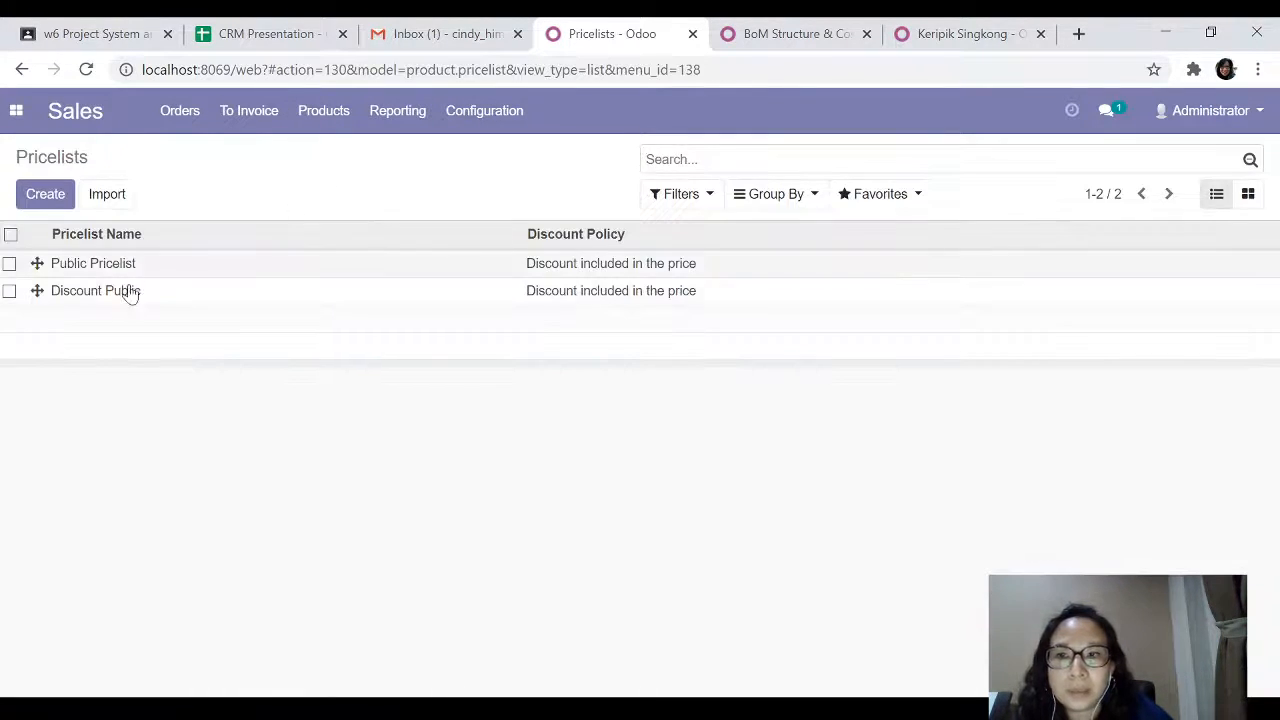
{"action": "left_click", "coordinate": [116, 297]}
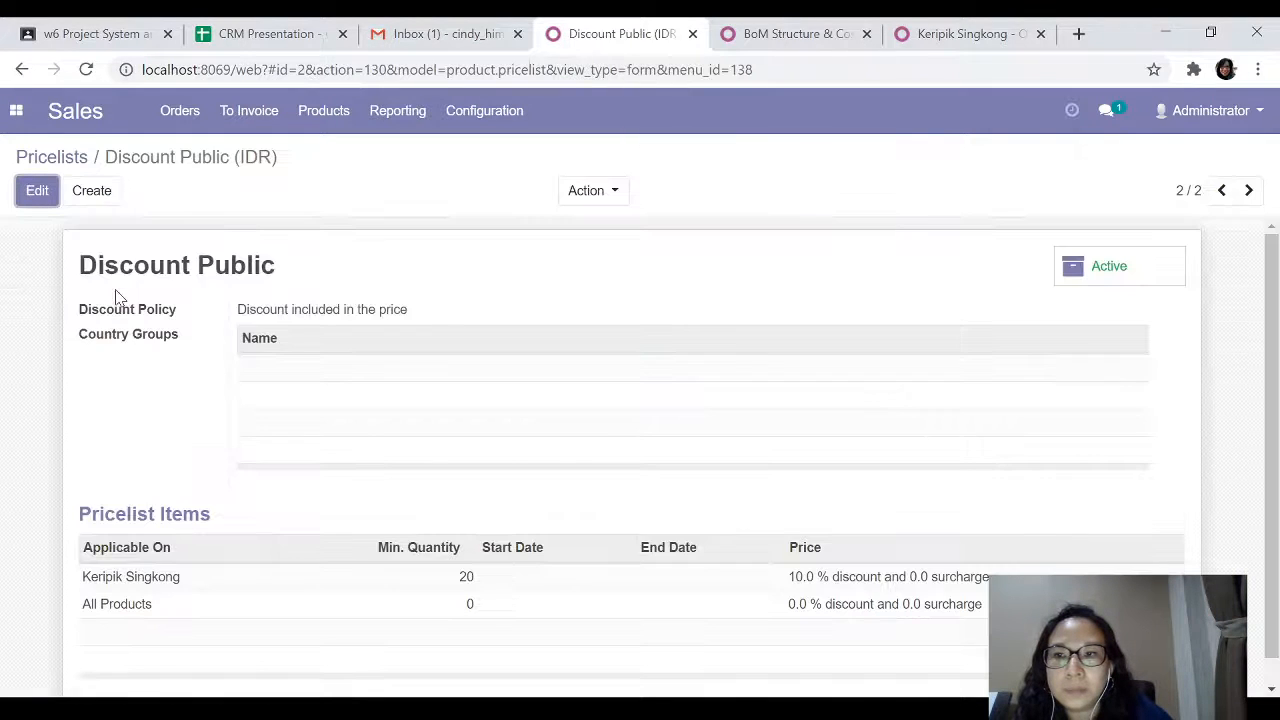
{"action": "left_click", "coordinate": [36, 190]}
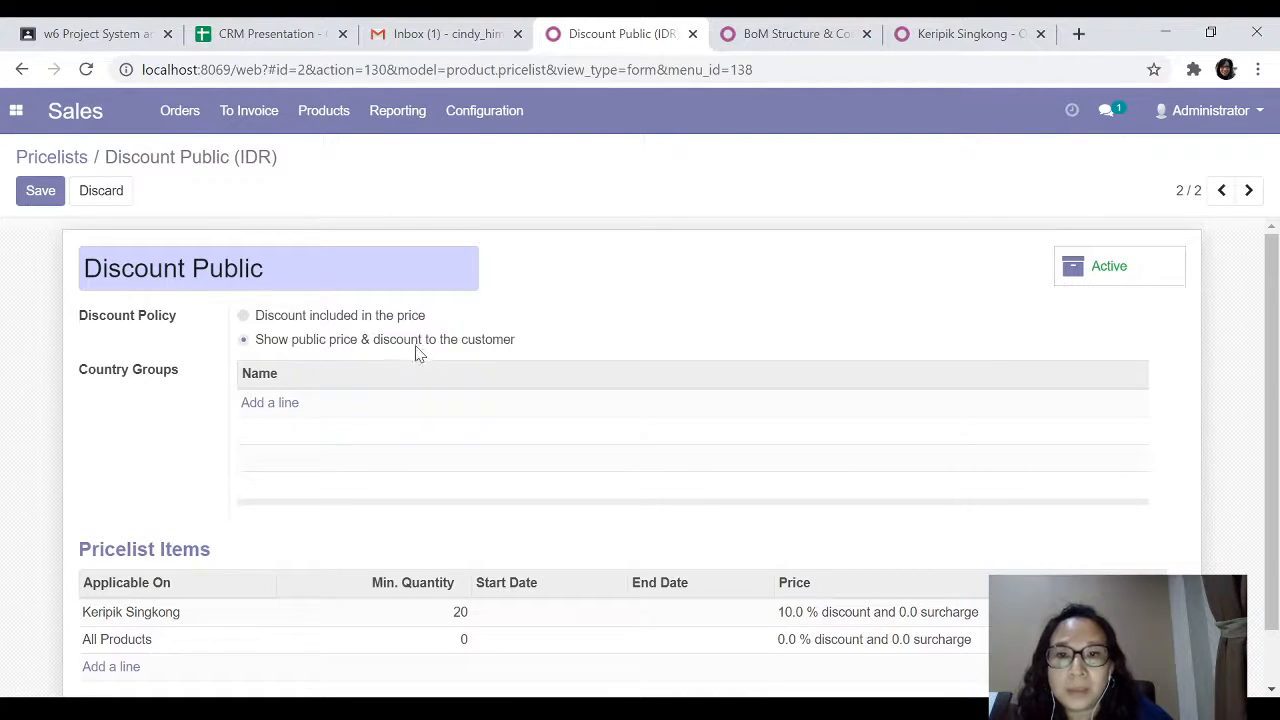
{"action": "left_click", "coordinate": [50, 194]}
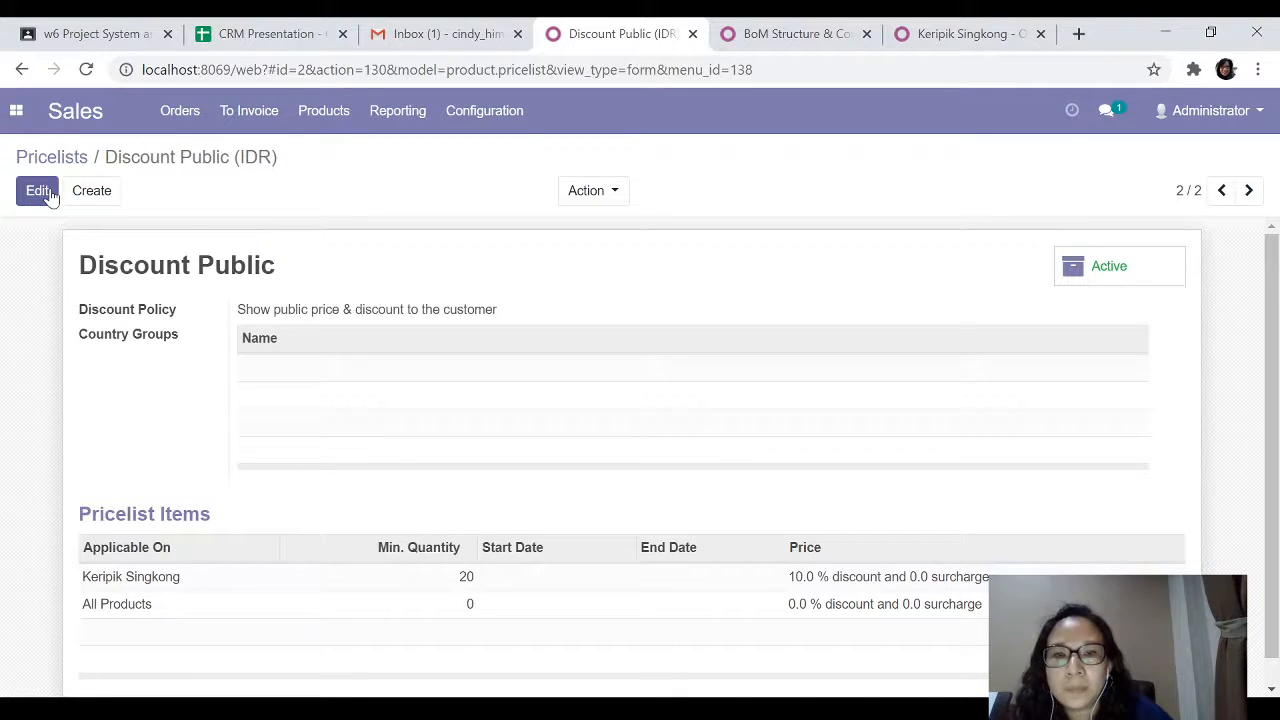
- Go to the orders area of Sales
{"action": "left_click", "coordinate": [178, 115]}
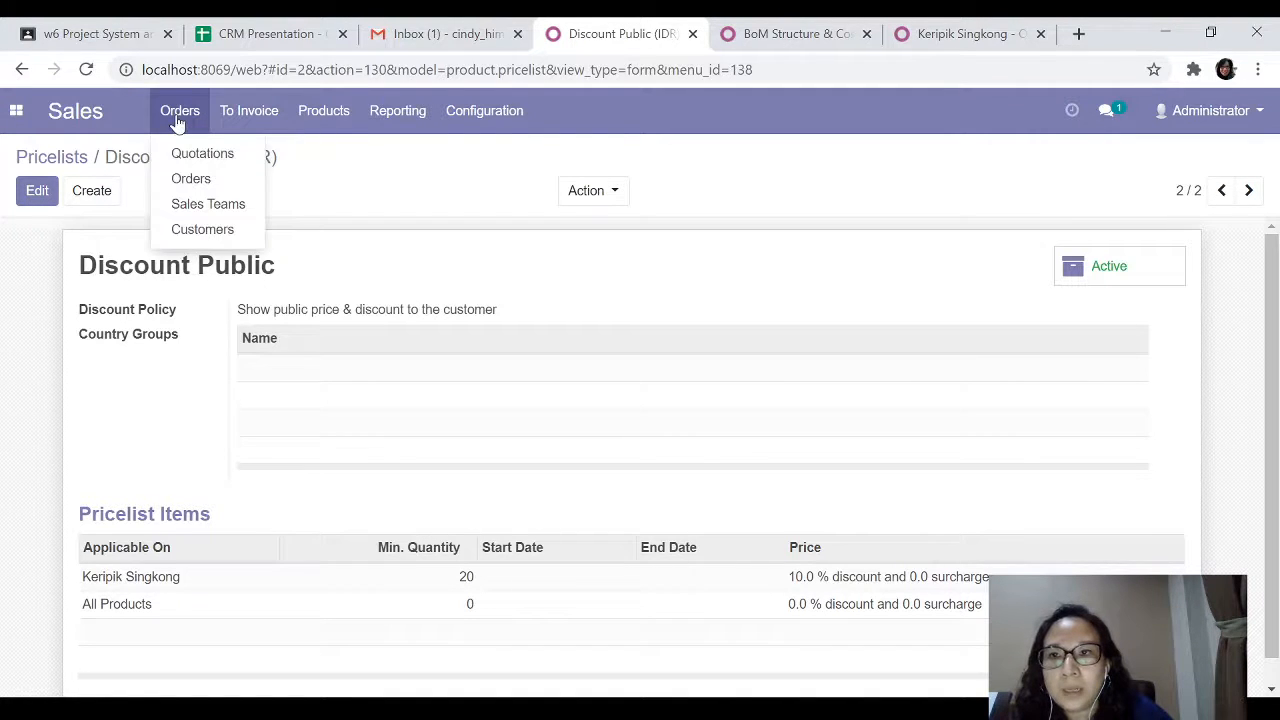